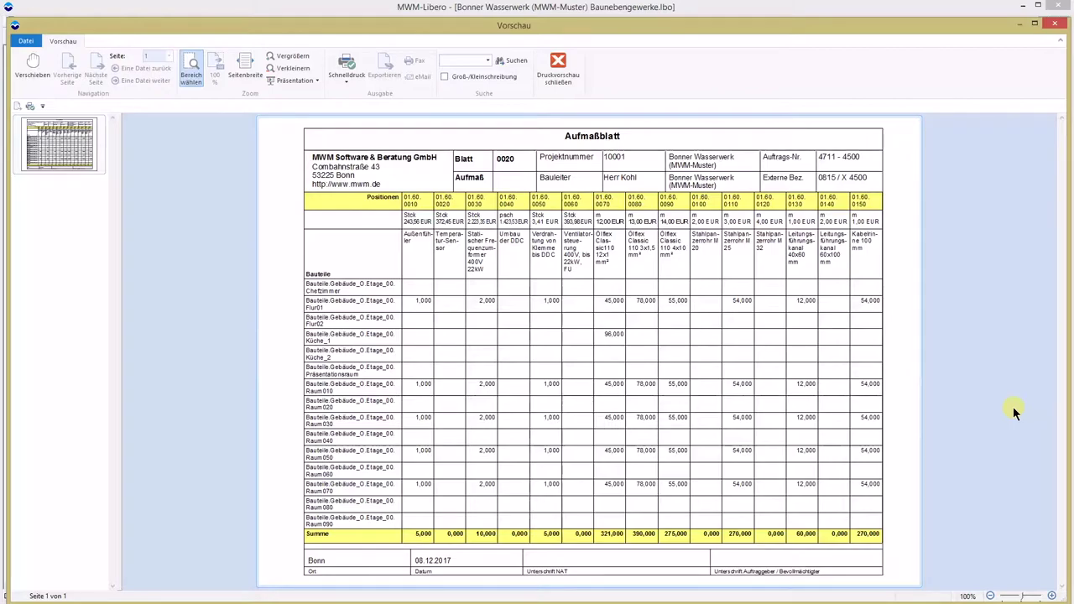
- Close the print preview of measurement sheet 0020
left_click(560, 71)
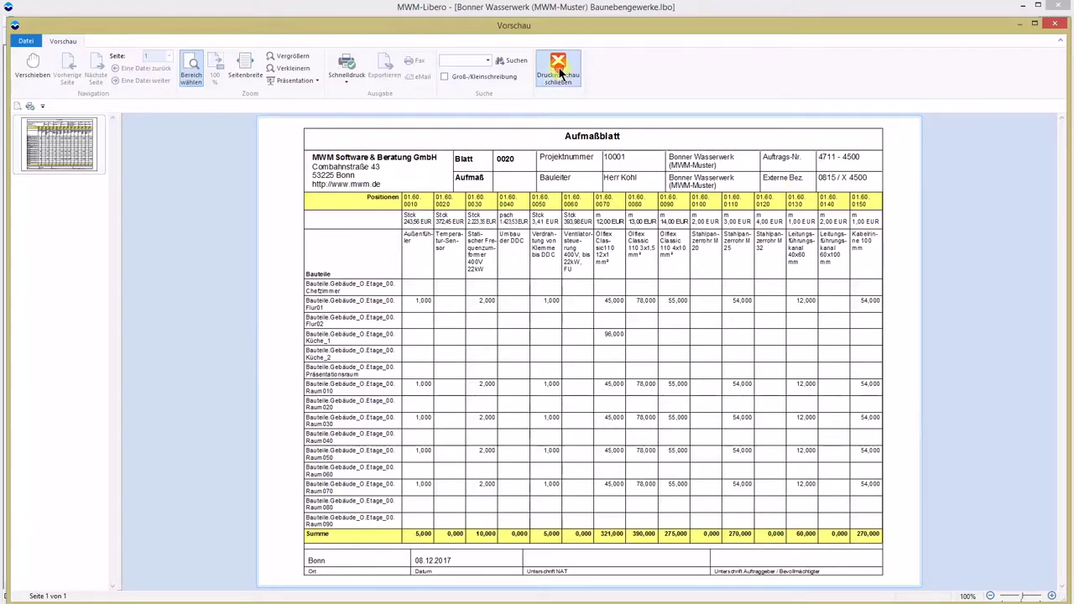
left_click(681, 326)
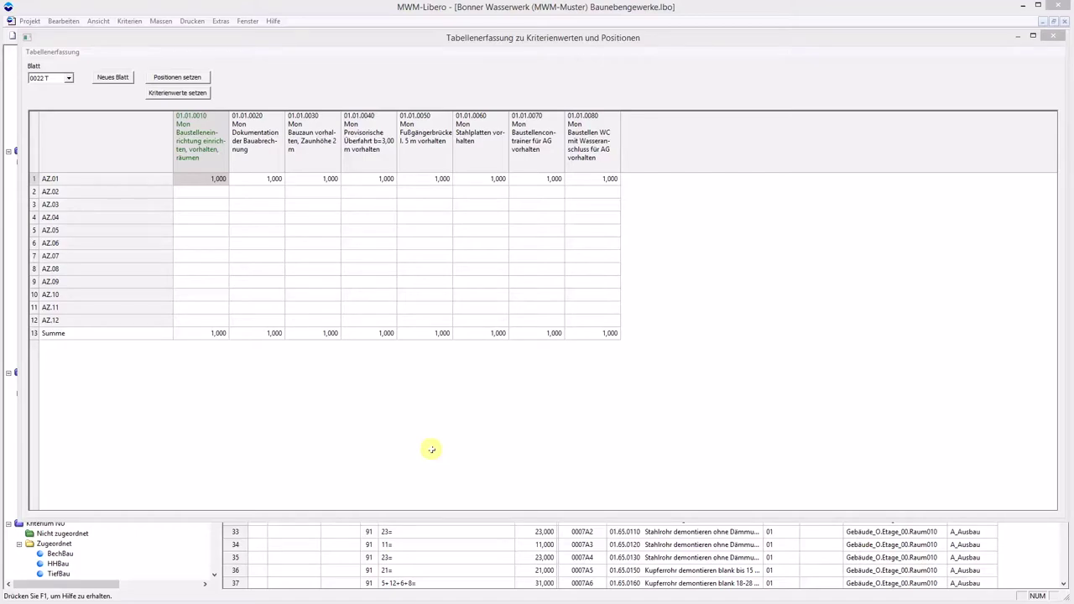
- Copy the AZ.01 quantities for positions 01.01.0010 to 01.01.0080 and paste them into rows AZ.02 through AZ.06
left_click(210, 180)
left_click_drag(233, 184, 587, 179)
key("ctrl+c")
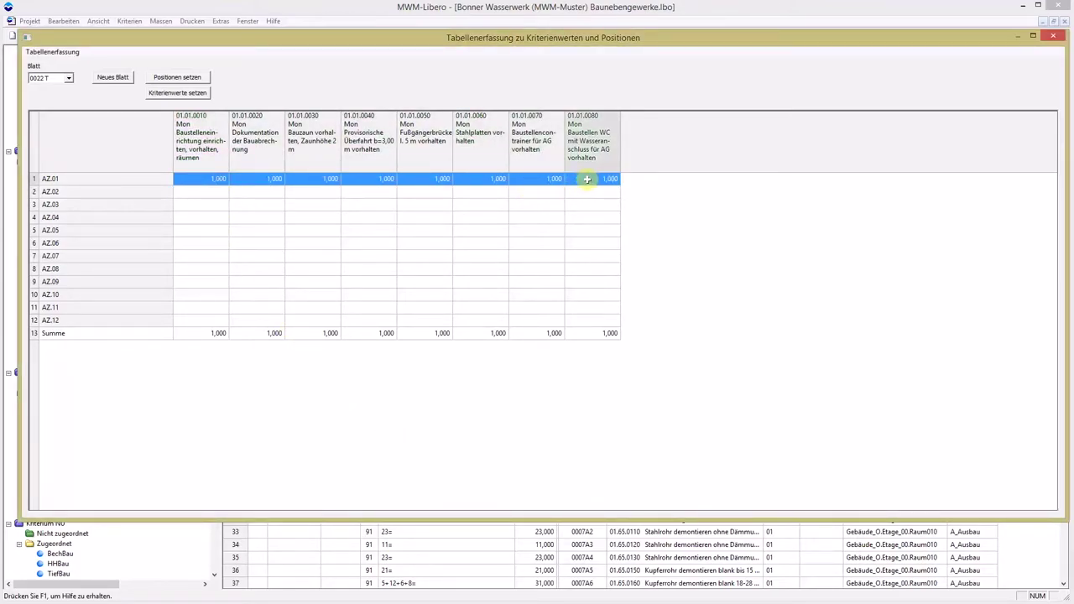
left_click(195, 192)
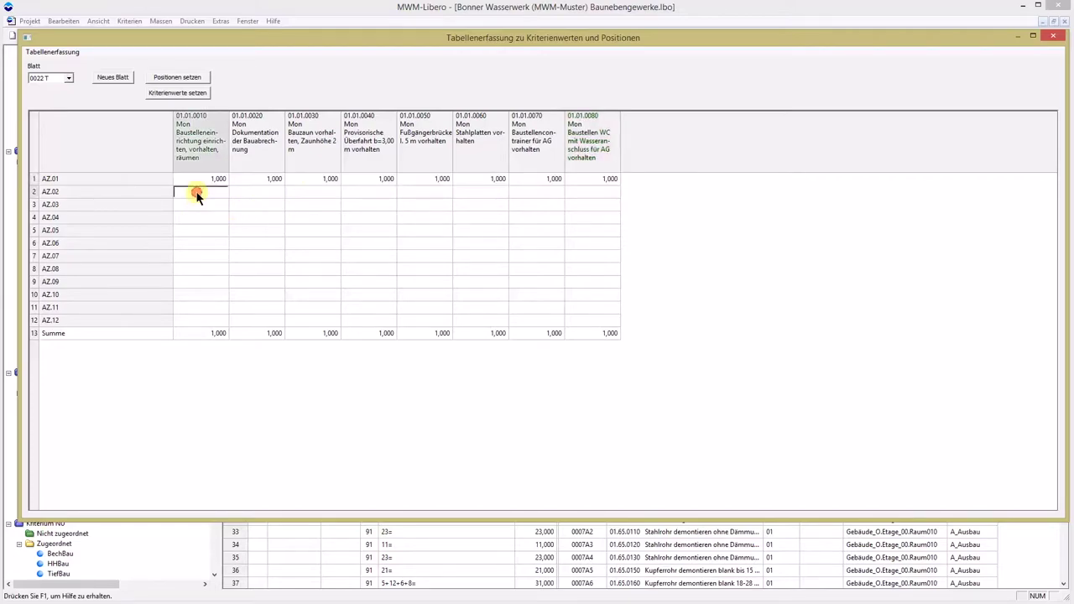
key("ctrl+v")
left_click(198, 204)
key("ctrl+v")
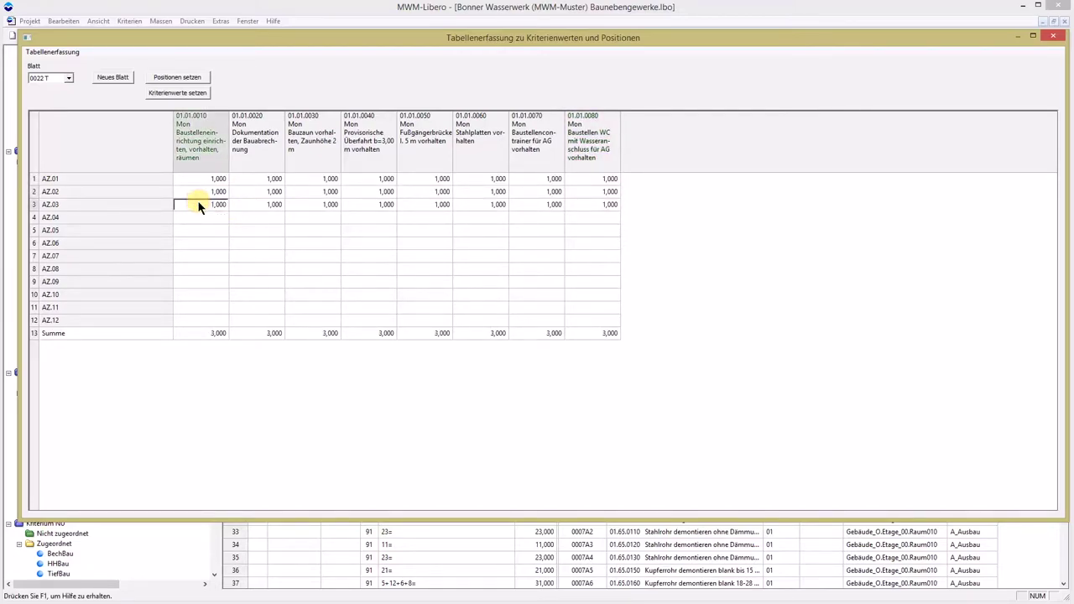
left_click(204, 216)
key("ctrl+v")
left_click(206, 229)
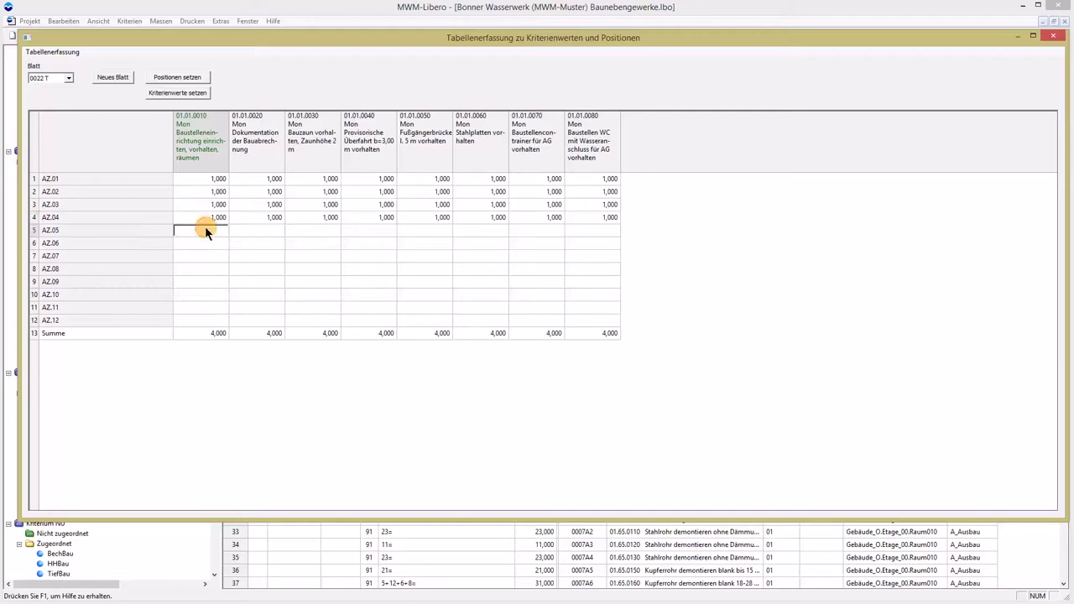
key("ctrl+v")
left_click(209, 243)
key("ctrl+v")
- Copy the block of quantities in rows AZ.01 to AZ.06 and paste it starting at row AZ.07
left_click(210, 179)
left_click_drag(209, 178, 611, 243)
key("ctrl+c")
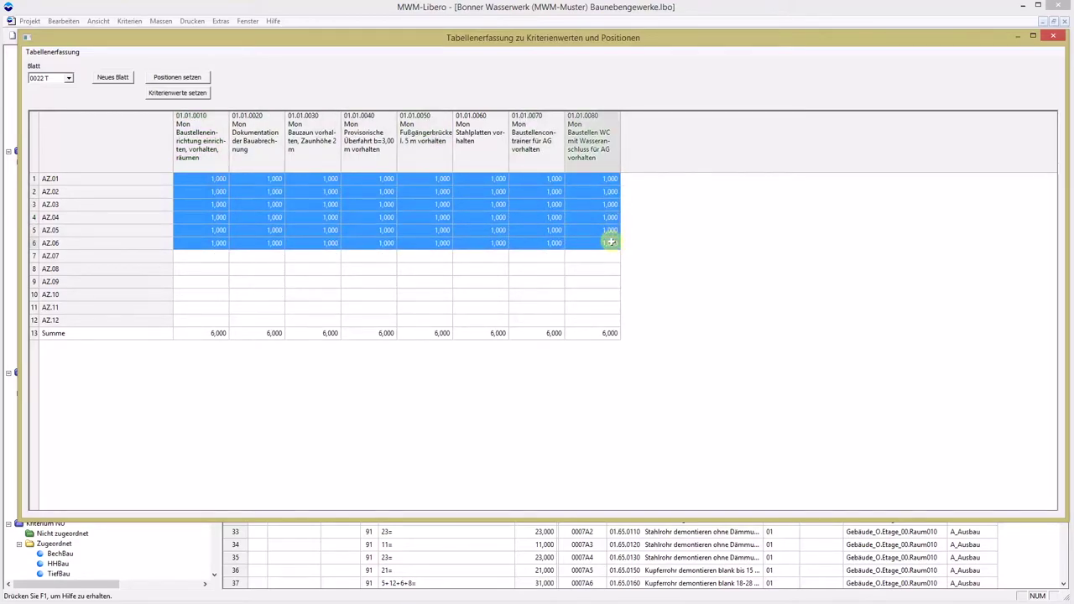
left_click(201, 256)
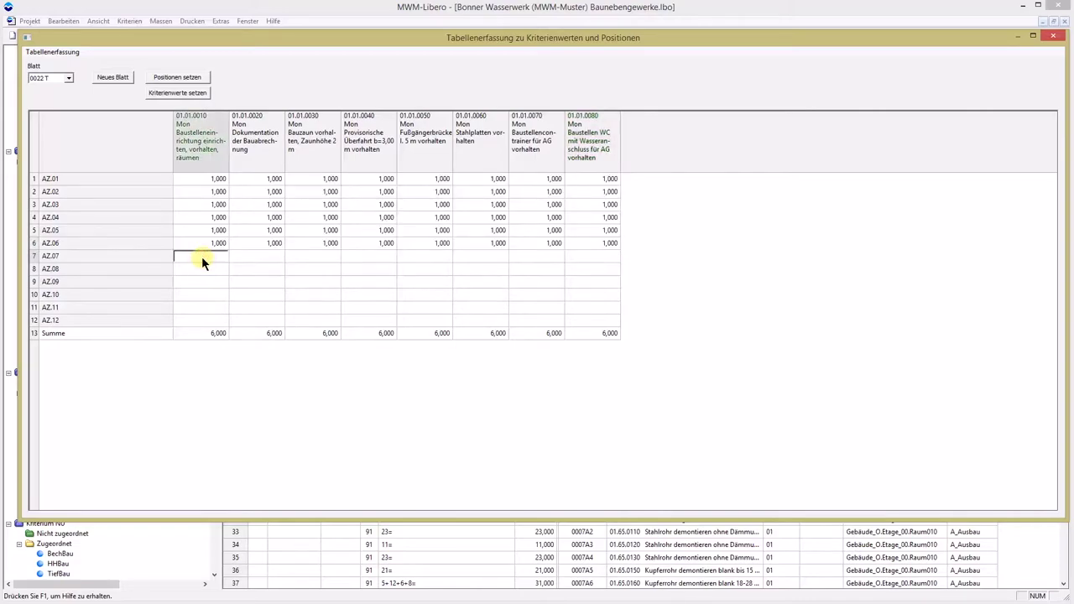
key("ctrl+v")
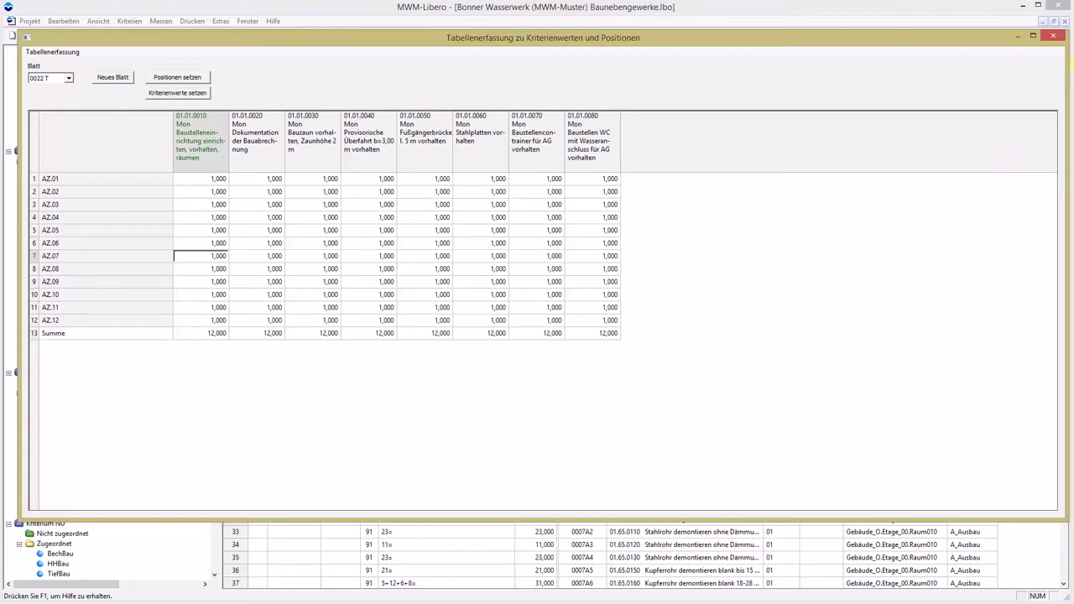
- Close the table entry window and open sheet 0022 from the project tree
left_click(1053, 38)
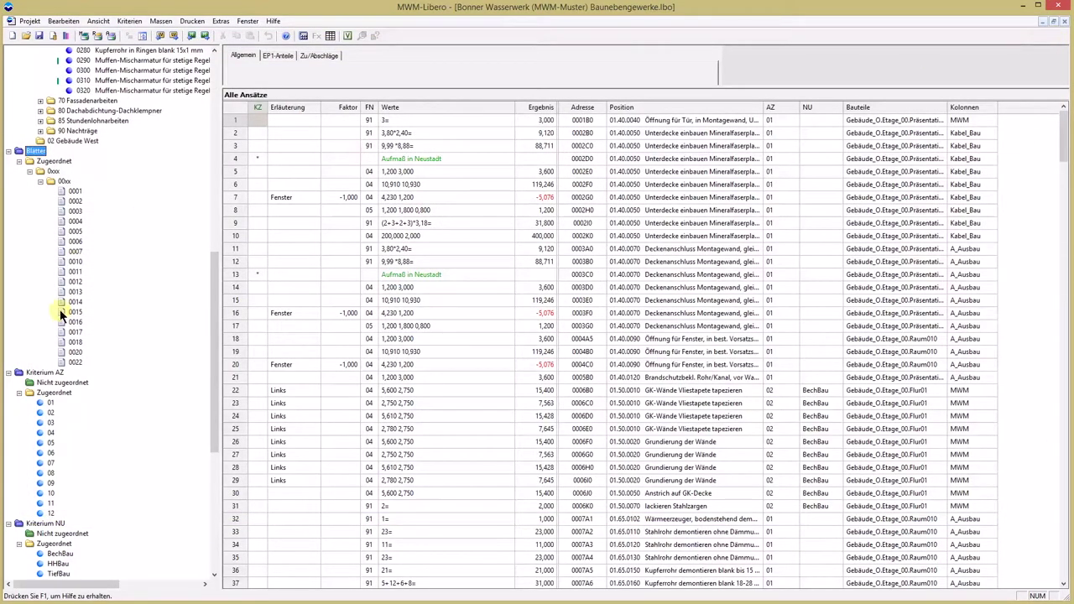
left_click(75, 361)
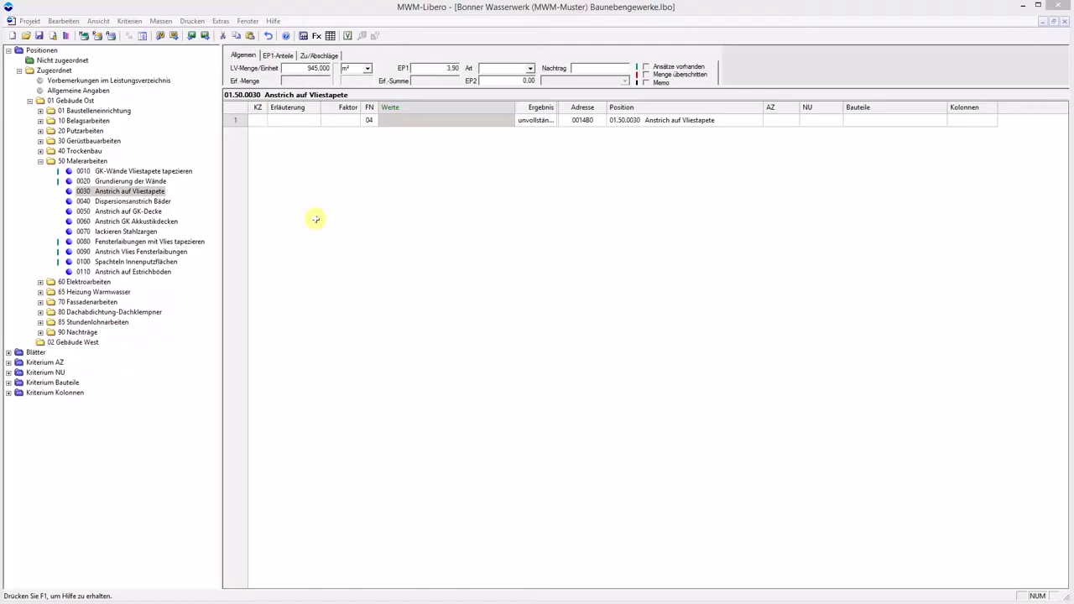
- Turn on Zellen vortragen for the Erläuterung, AZ, Bauteile and Kolonnen columns of position 01.50.0030
right_click(295, 109)
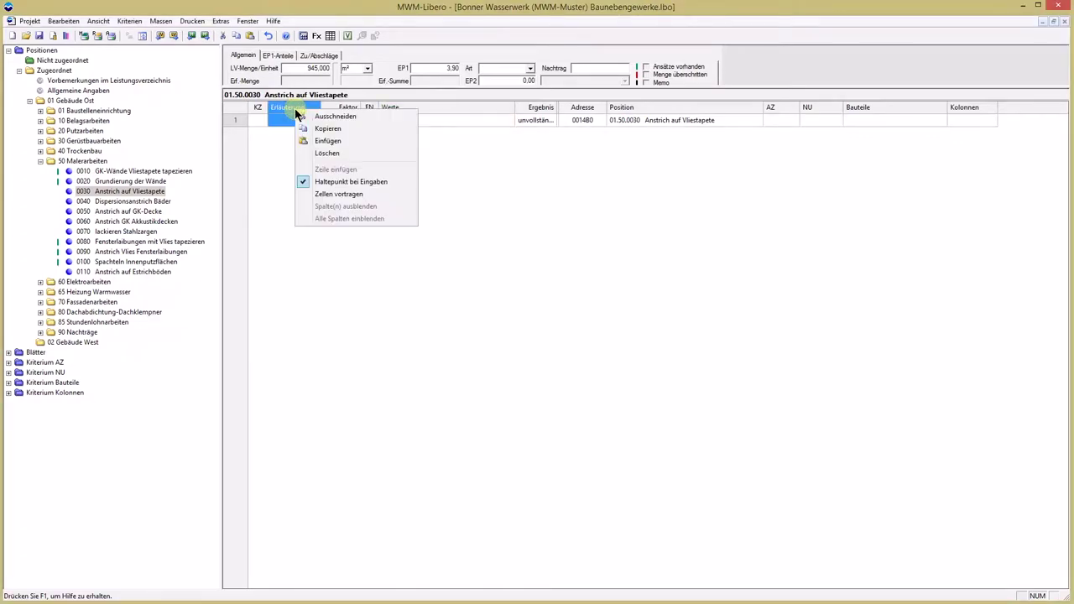
left_click(310, 194)
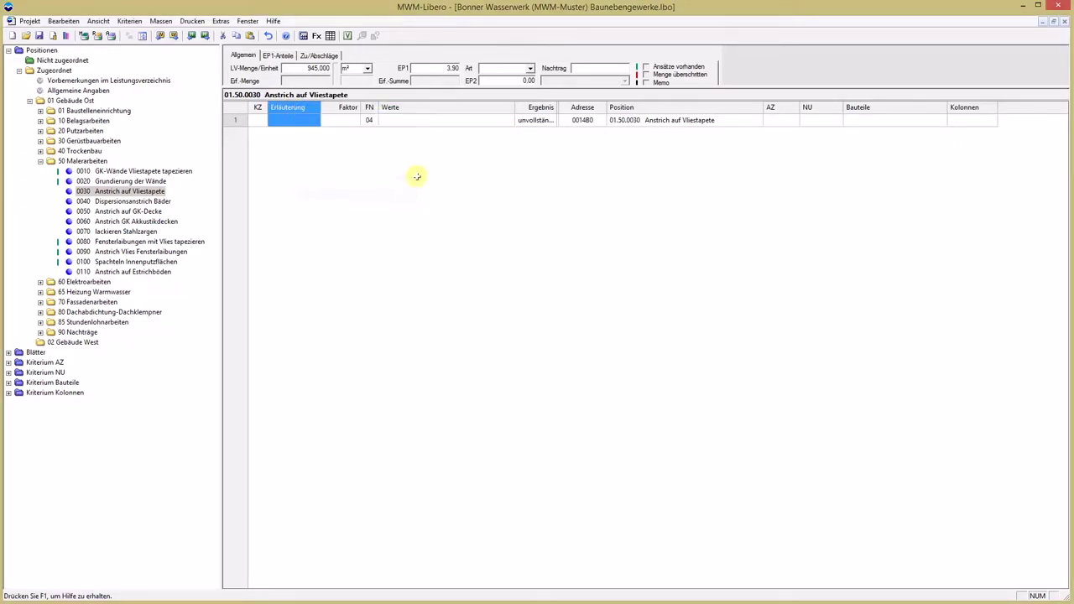
right_click(770, 110)
left_click(780, 194)
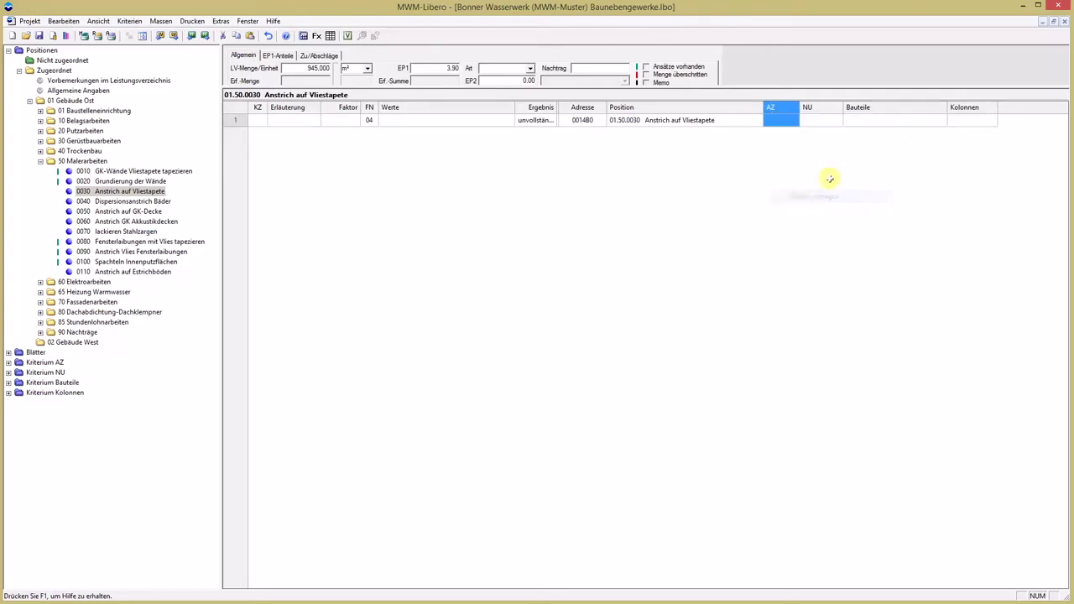
right_click(885, 108)
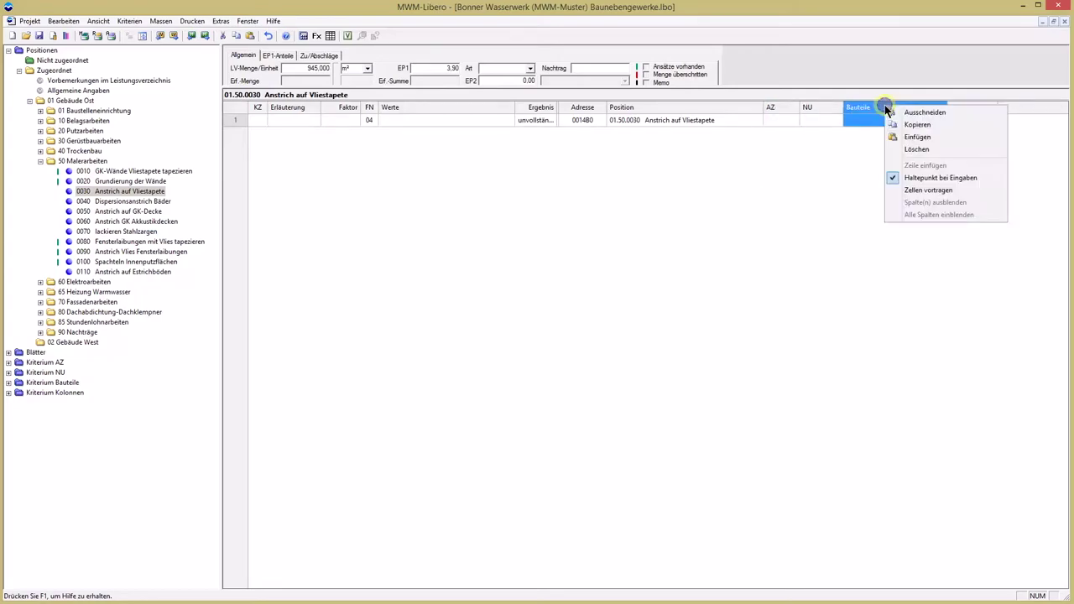
left_click(895, 192)
right_click(965, 107)
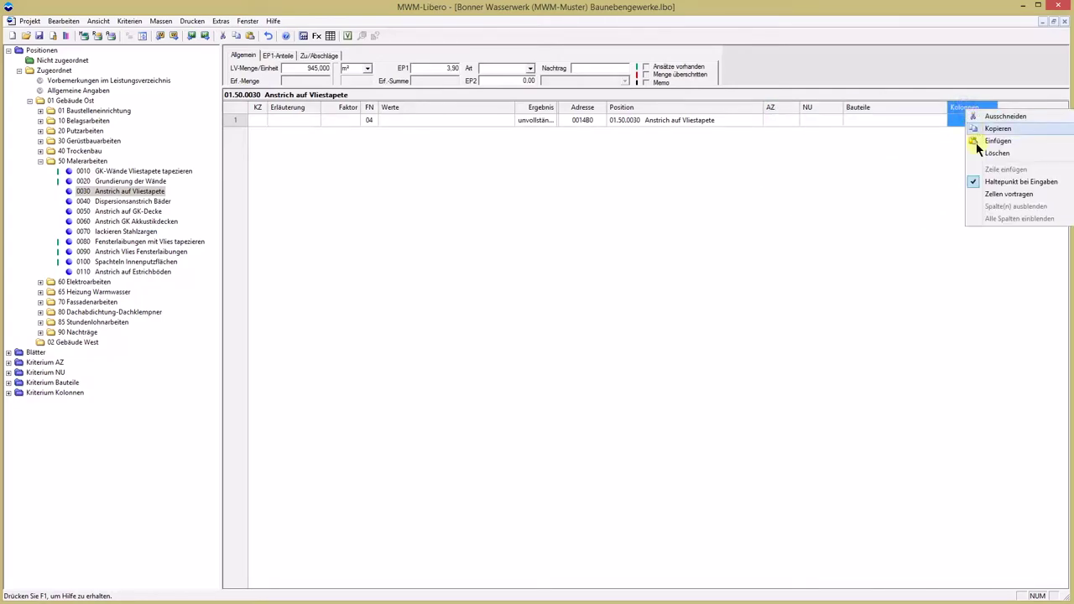
left_click(969, 195)
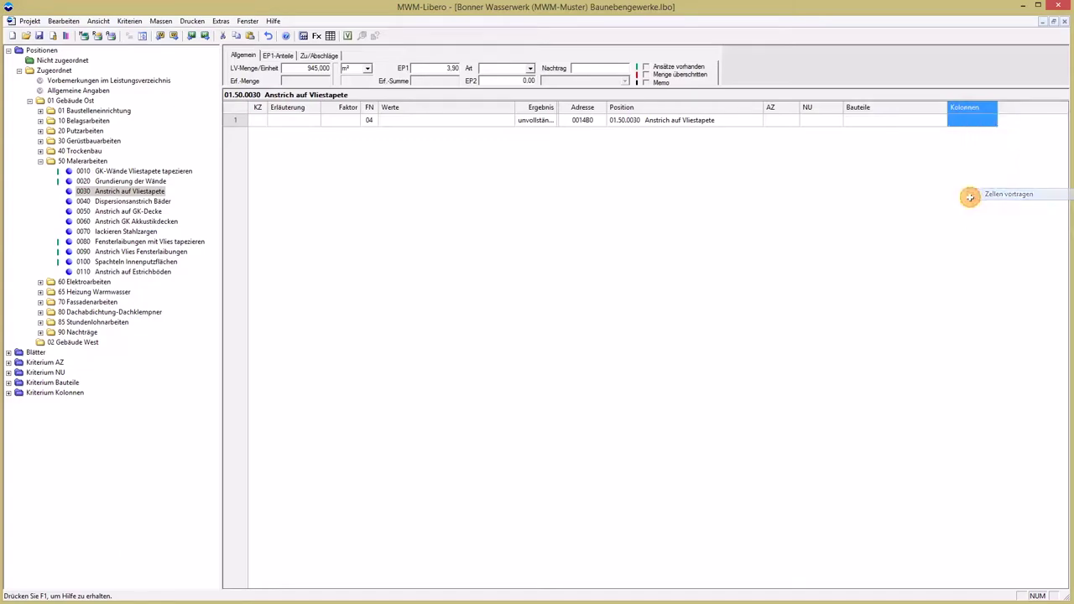
- Fill in the first row with the Erläuterung "Achse 1" and the Werte 4,55 2,75
left_click(403, 122)
left_click(293, 120)
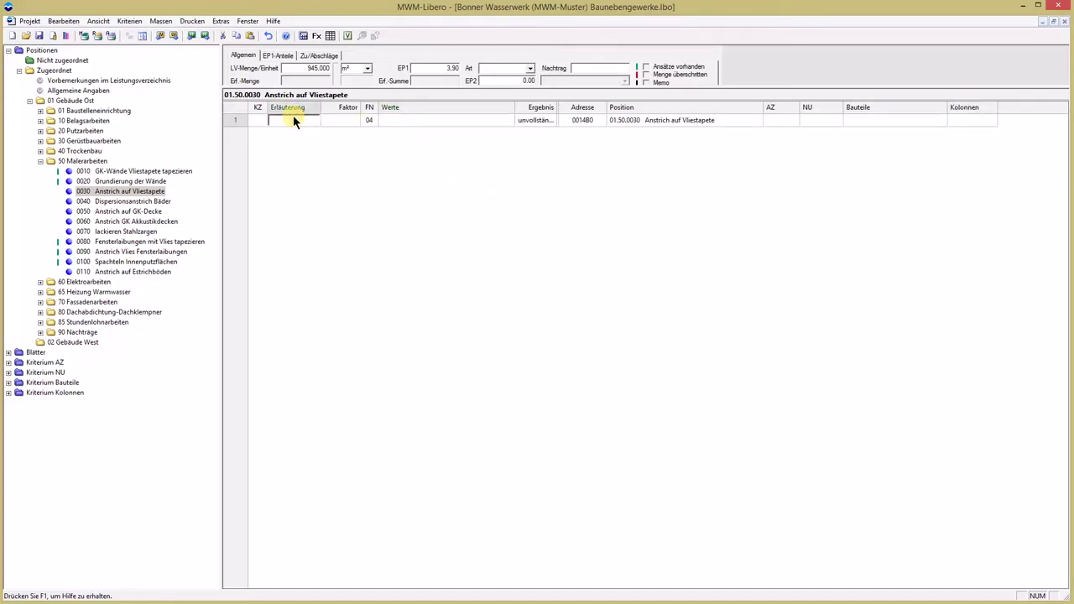
type("Achse 1")
key("Tab")
key("Tab")
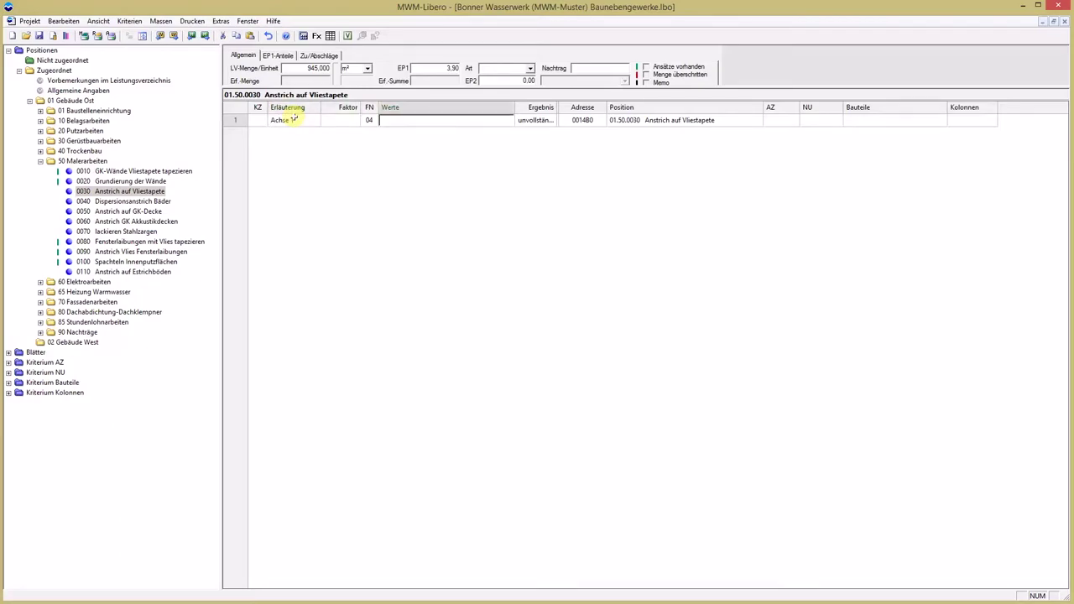
type("4,55 2,75")
key("Tab")
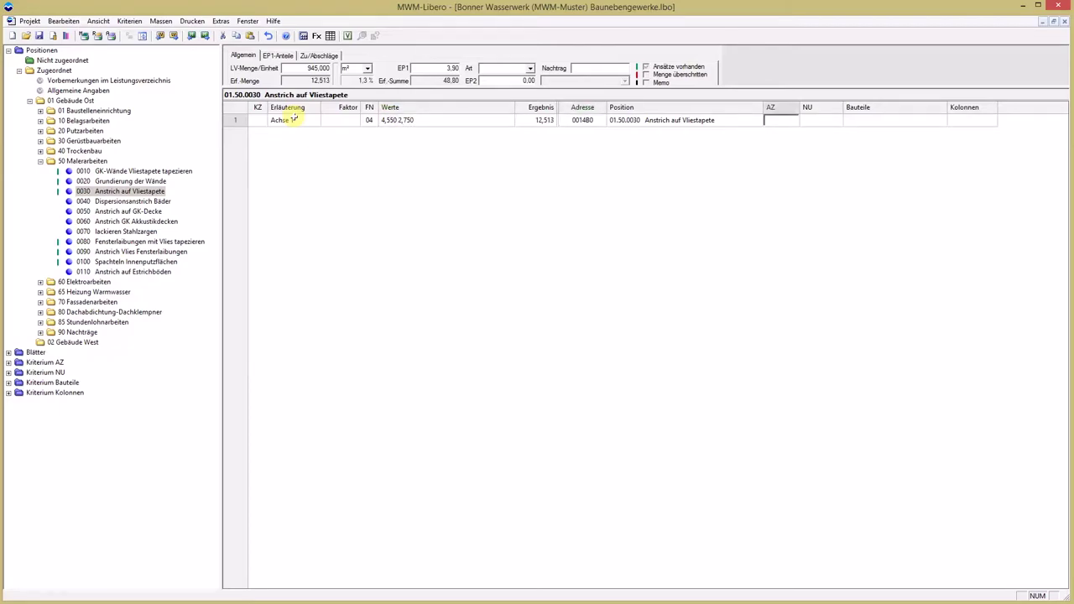
- Assign the first row AZ 01, Bauteile Gebäude_O.Etage_00.Flur01 and Kolonnen A_Ausbau
key("F4")
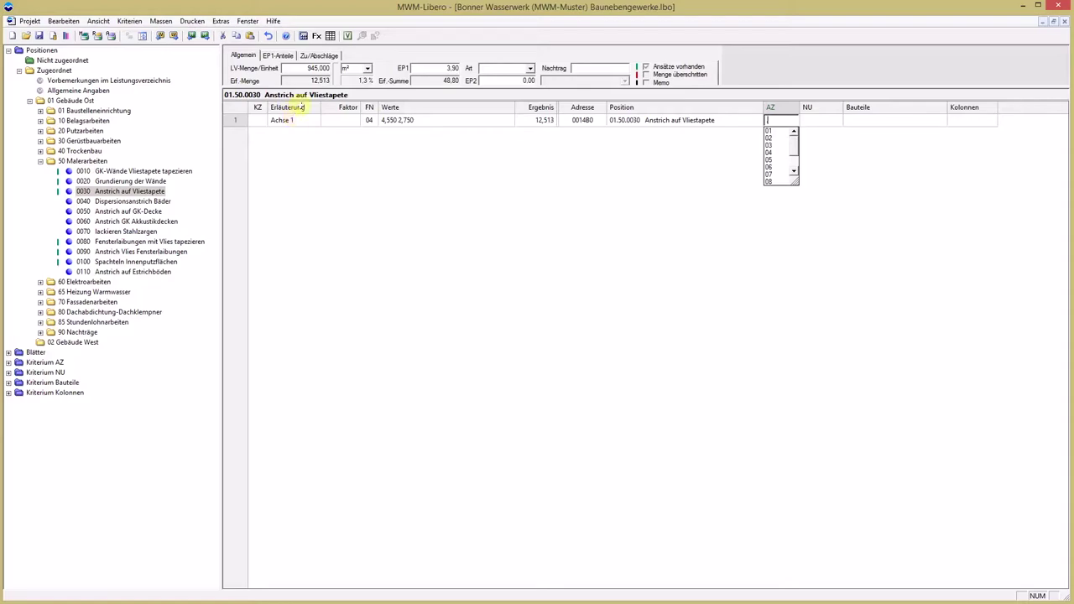
left_click(784, 135)
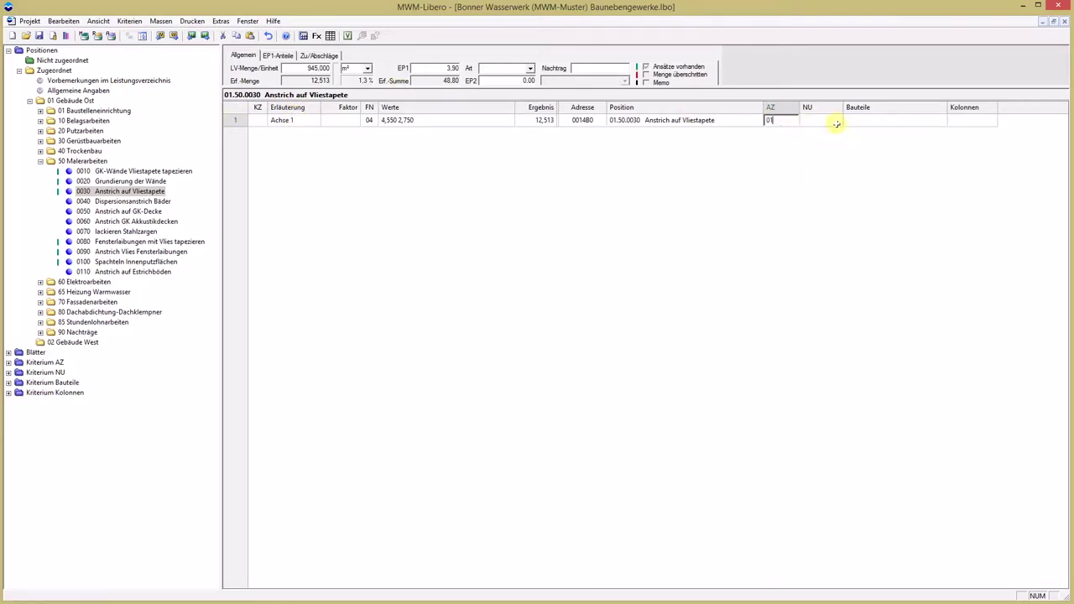
left_click(877, 123)
key("F4")
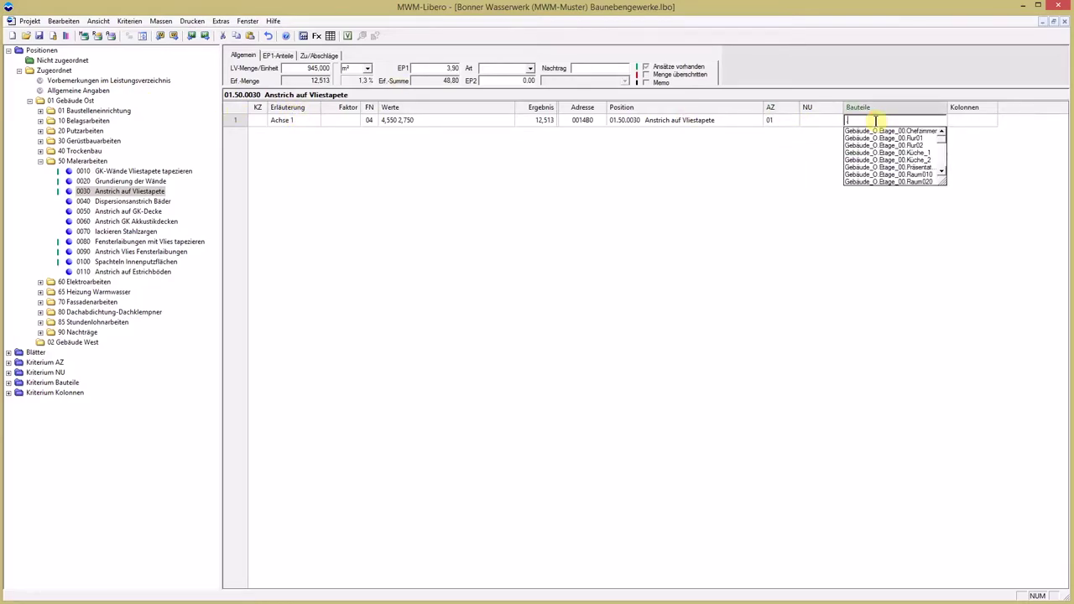
left_click(885, 138)
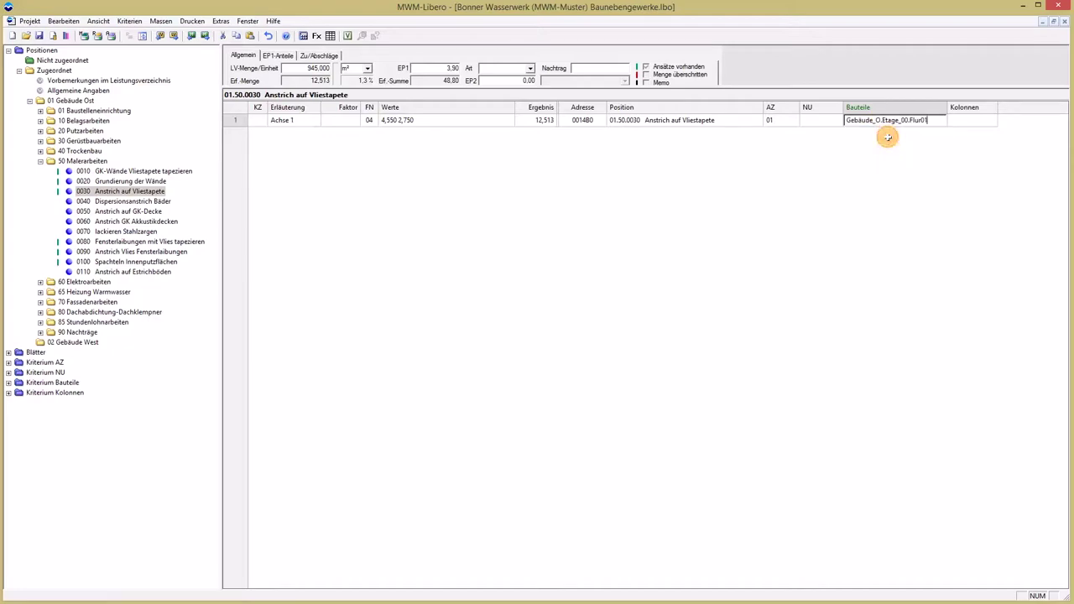
left_click(964, 120)
key("F4")
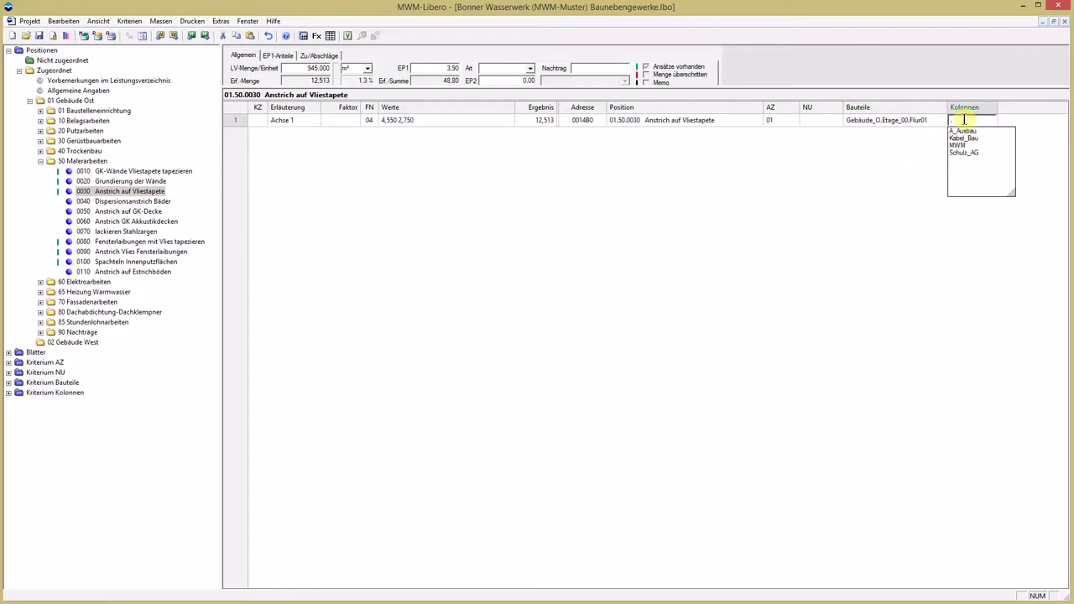
left_click(962, 132)
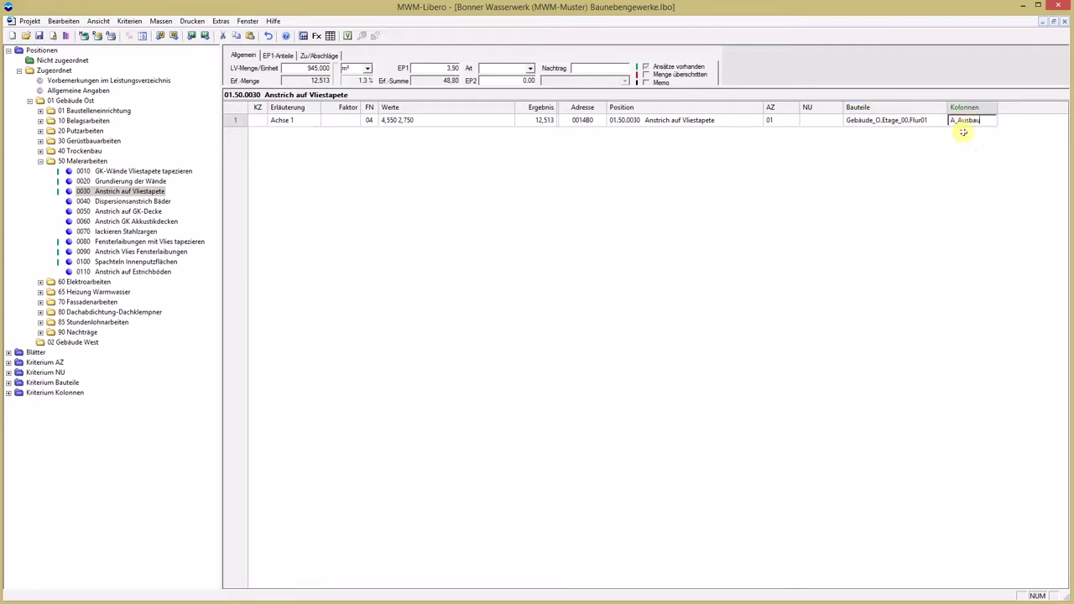
- Add two more measurement rows with the Werte 6,120 2,7 and 12 2,75
left_click(432, 124)
left_click(452, 119)
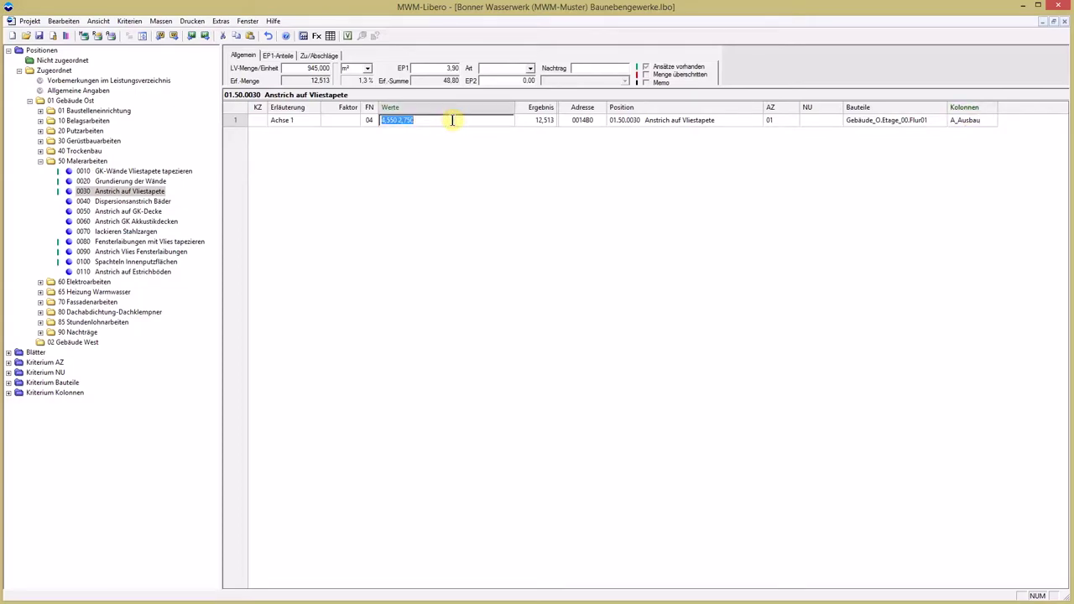
key("Return")
type("6,120 2,")
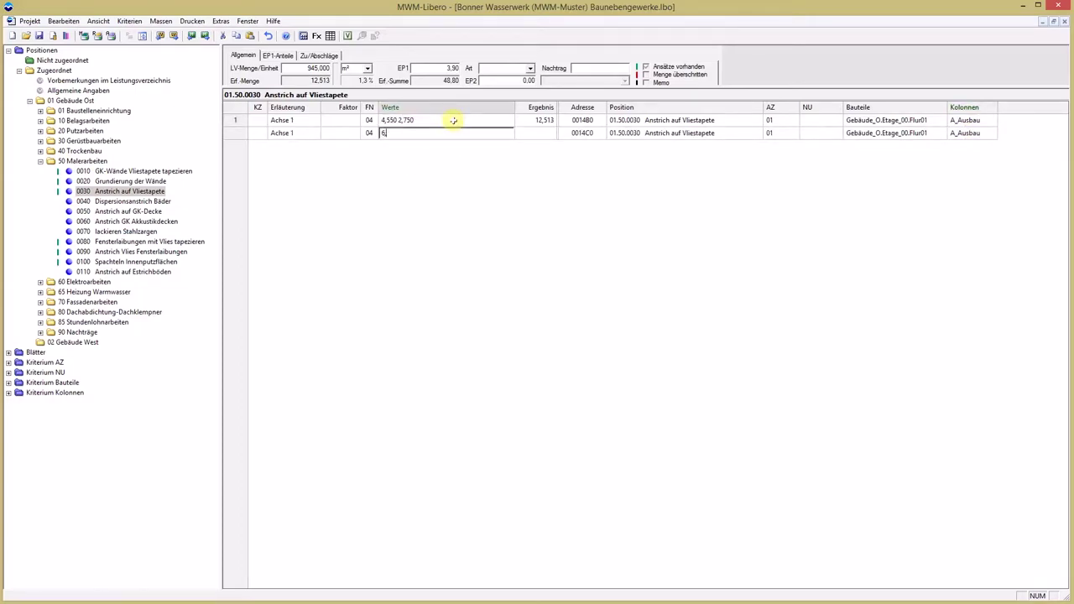
type("7")
key("Return")
type("12")
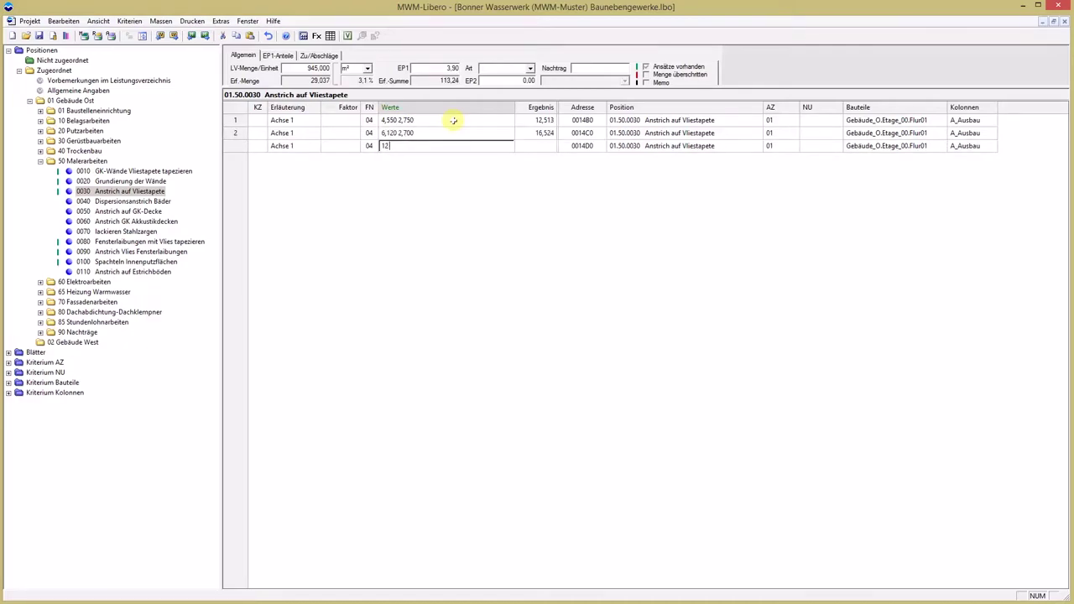
type(" 2,75")
key("Return")
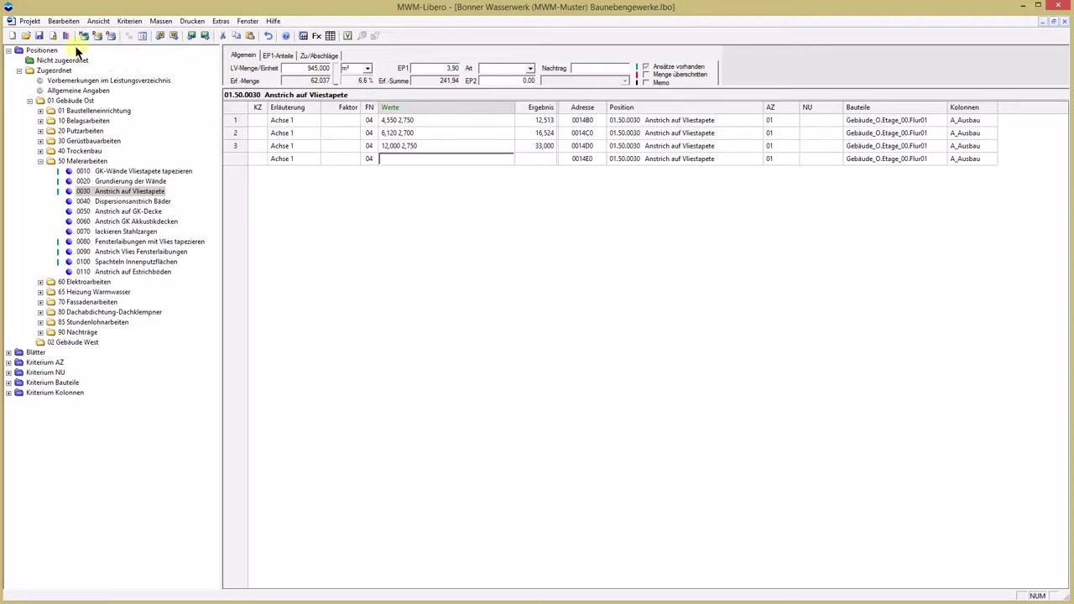
- Enable carry-forward of Wert 2 for Formel 04 in the project properties and apply it
left_click(52, 38)
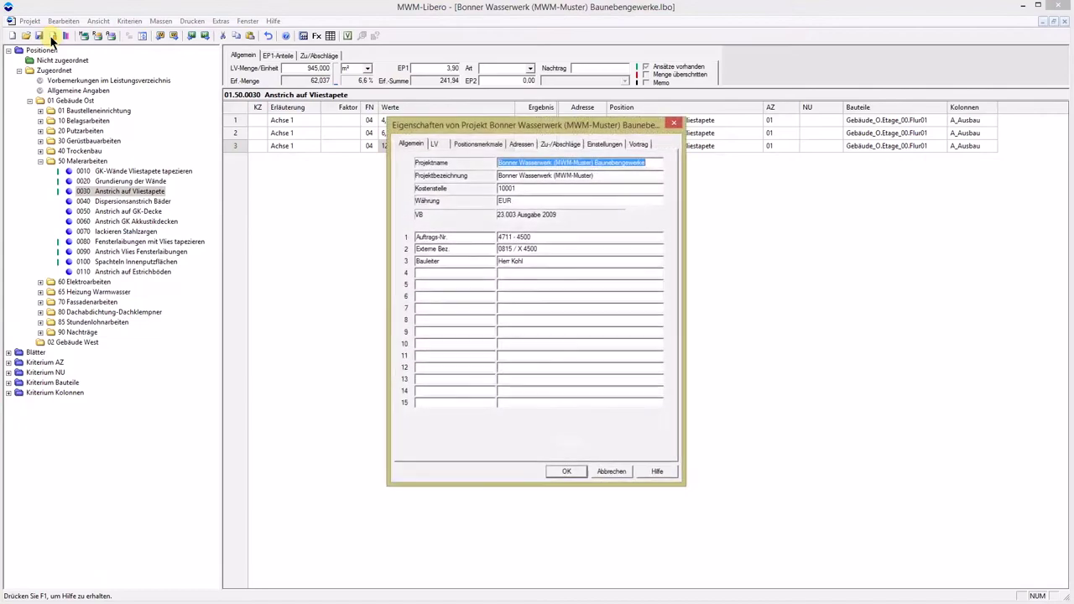
left_click(636, 145)
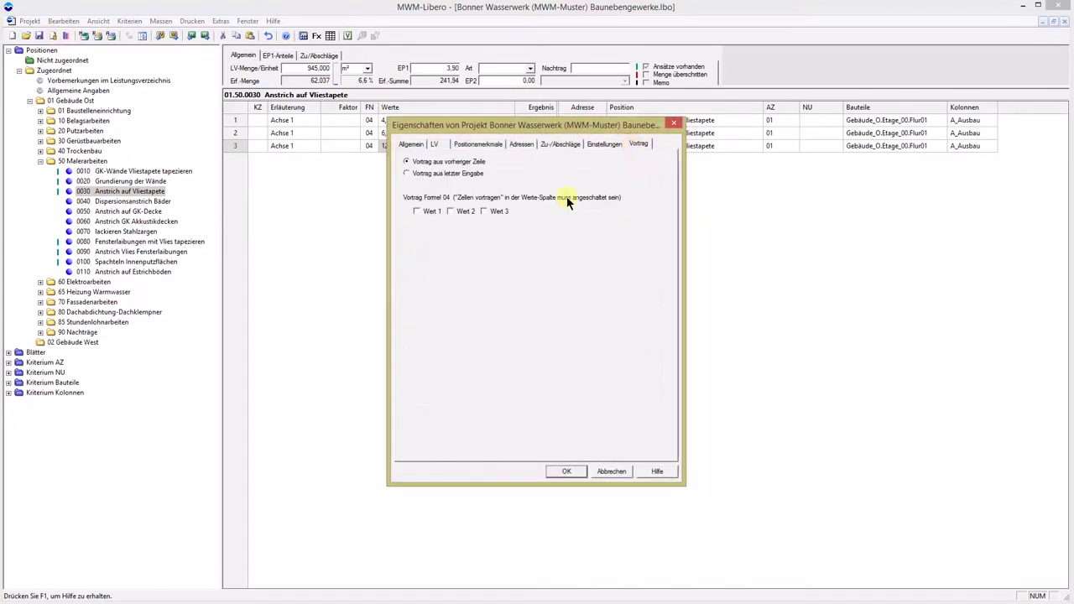
left_click(451, 210)
left_click(566, 471)
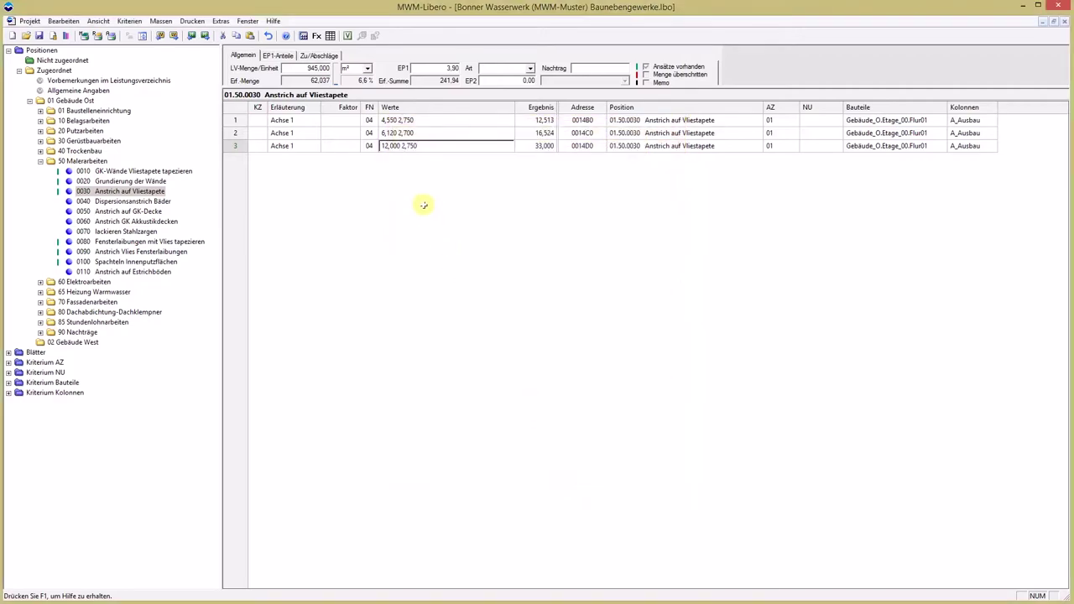
- Add a fourth measurement row below the existing ones with the Werte 4,12 2,75
left_click(420, 204)
left_click(419, 149)
key("Return")
type("4,12 2,75")
key("Return")
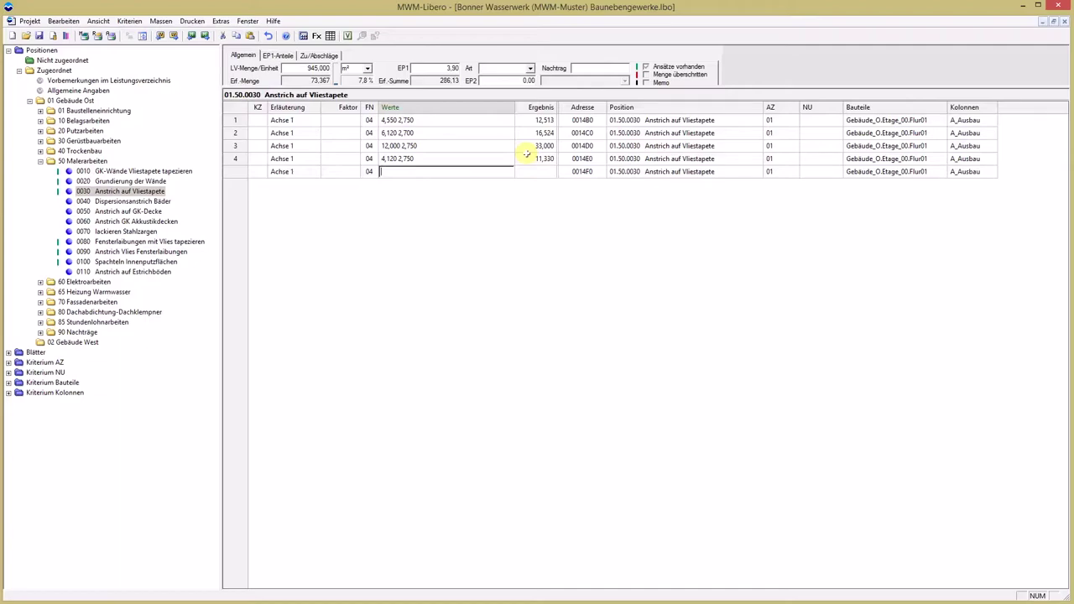
- Turn on cell carry-forward for the Werte column and add five rows with first values 2 to 6, each with 2,750
right_click(431, 108)
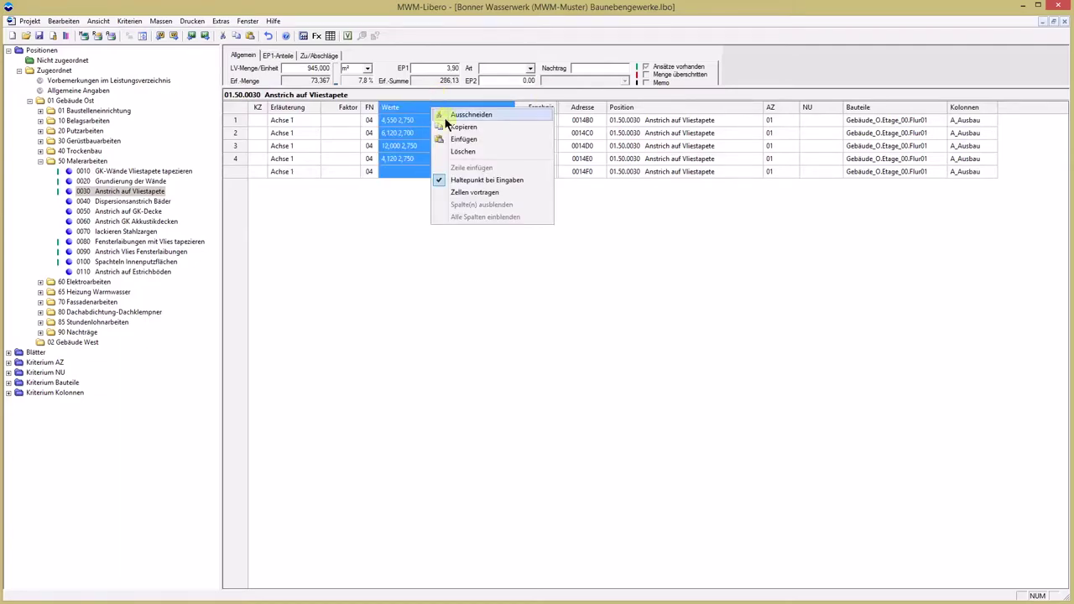
left_click(468, 194)
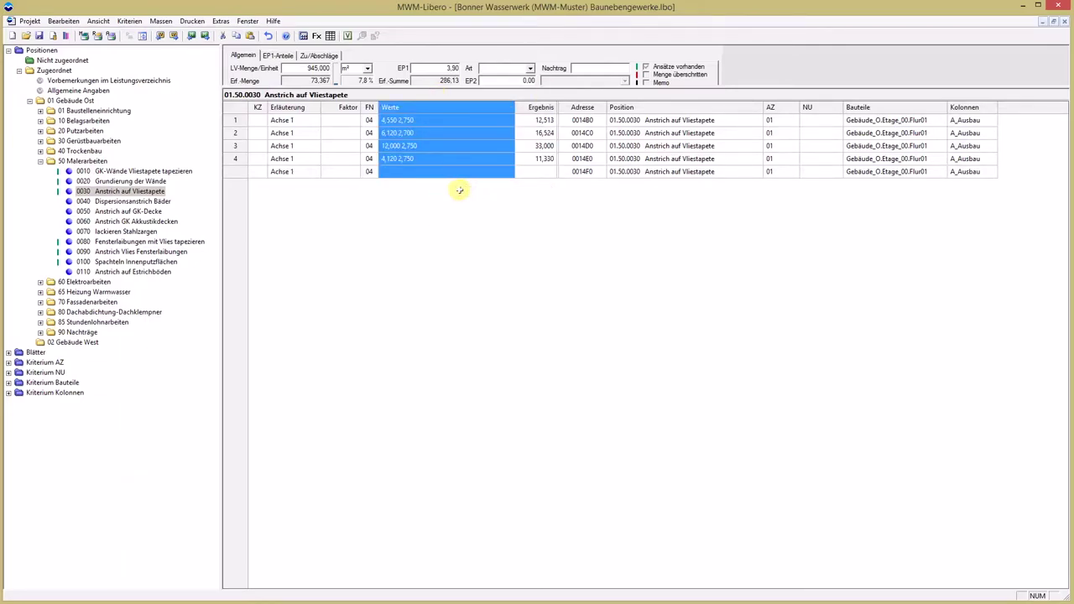
left_click(431, 162)
left_click(431, 160)
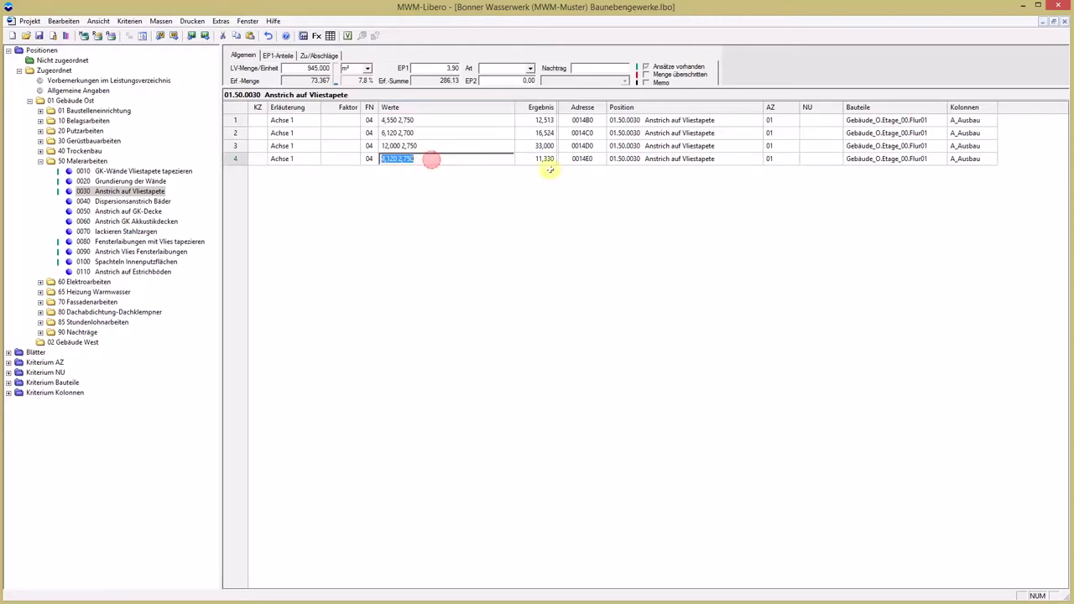
key("Return")
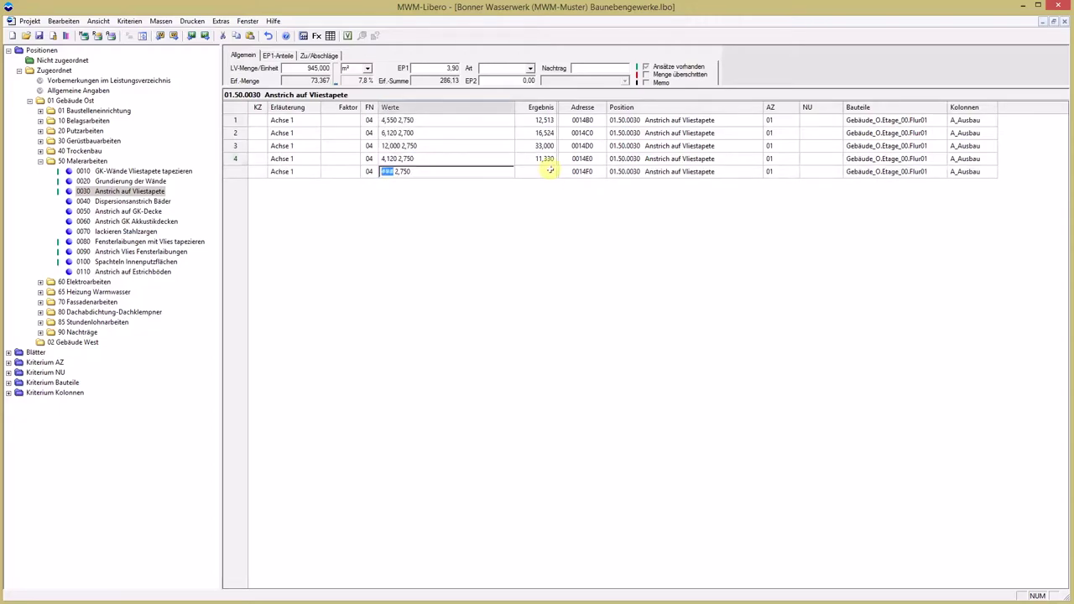
key("Return")
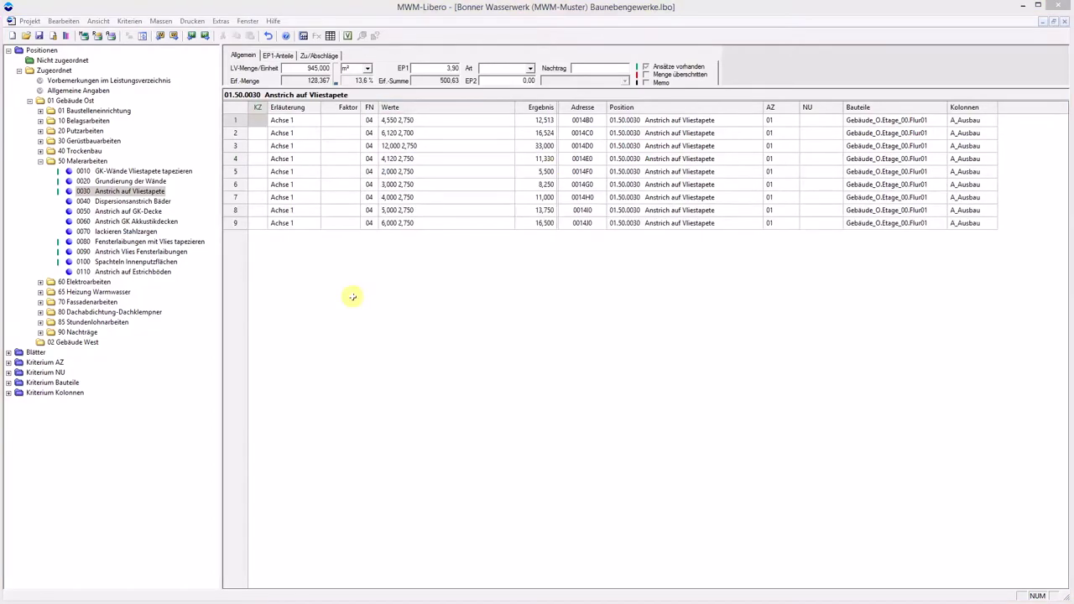
- Add a measurement row with FN 04 and the Werte 4,55 0,25 to position 0080 Fensterlaibungen mit Vlies tapezieren
left_click(135, 242)
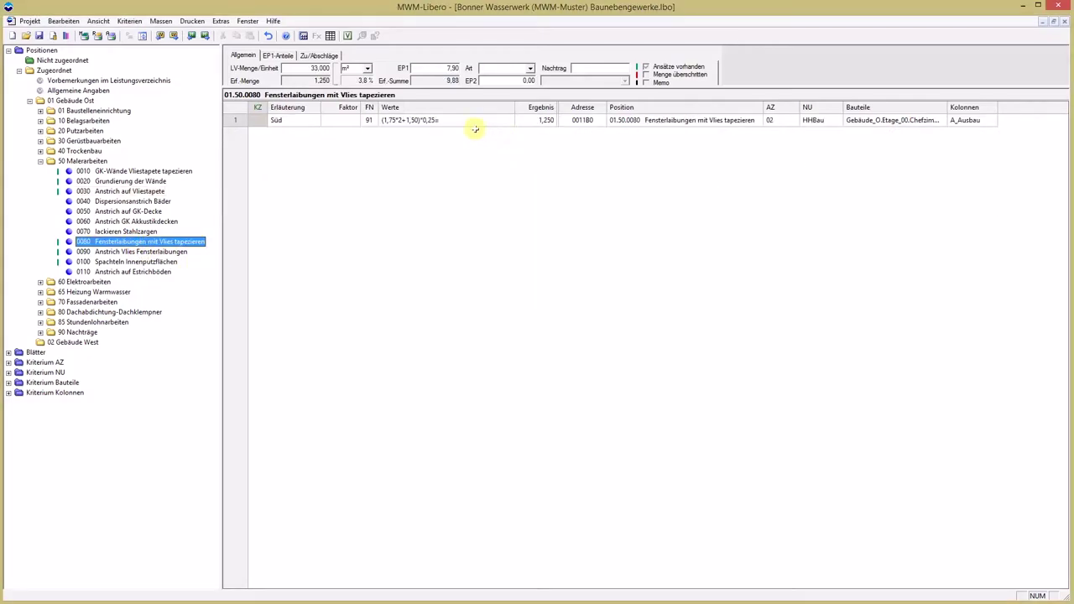
left_click(468, 125)
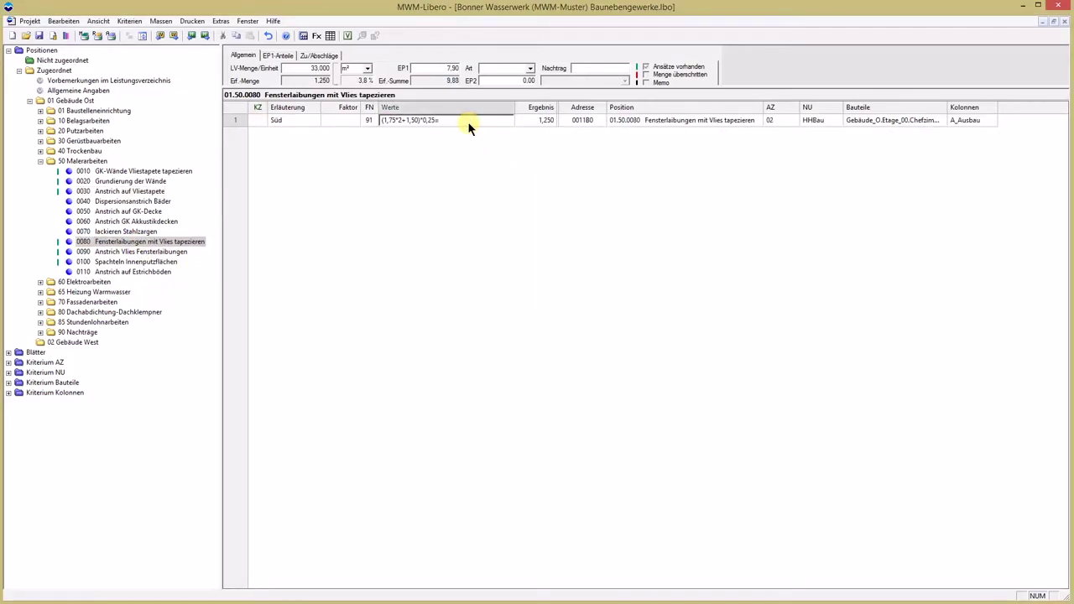
key("Return")
type("4")
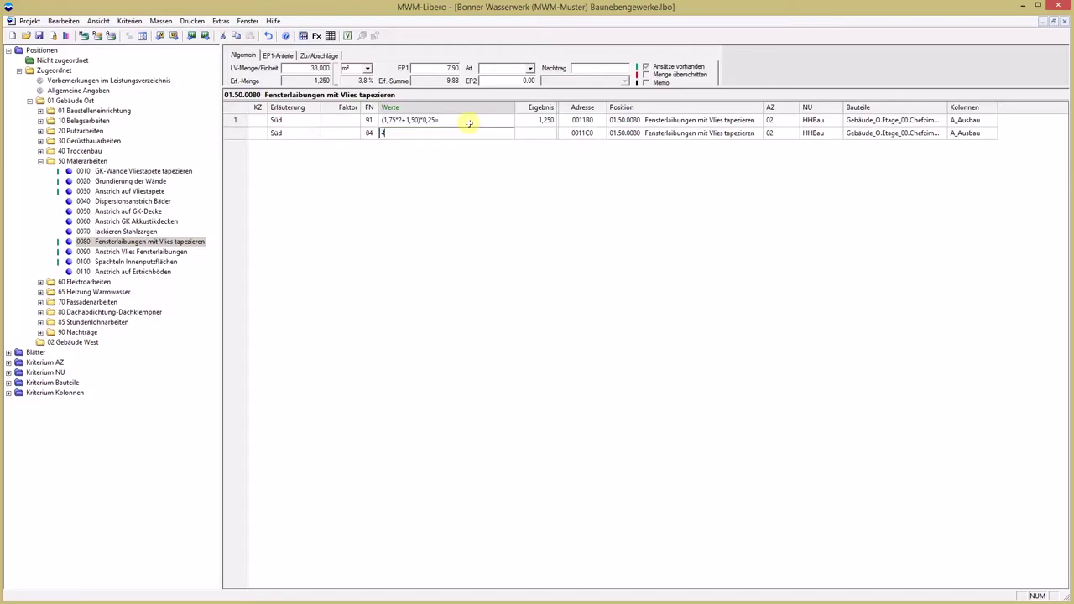
type(",55 0,25")
key("Return")
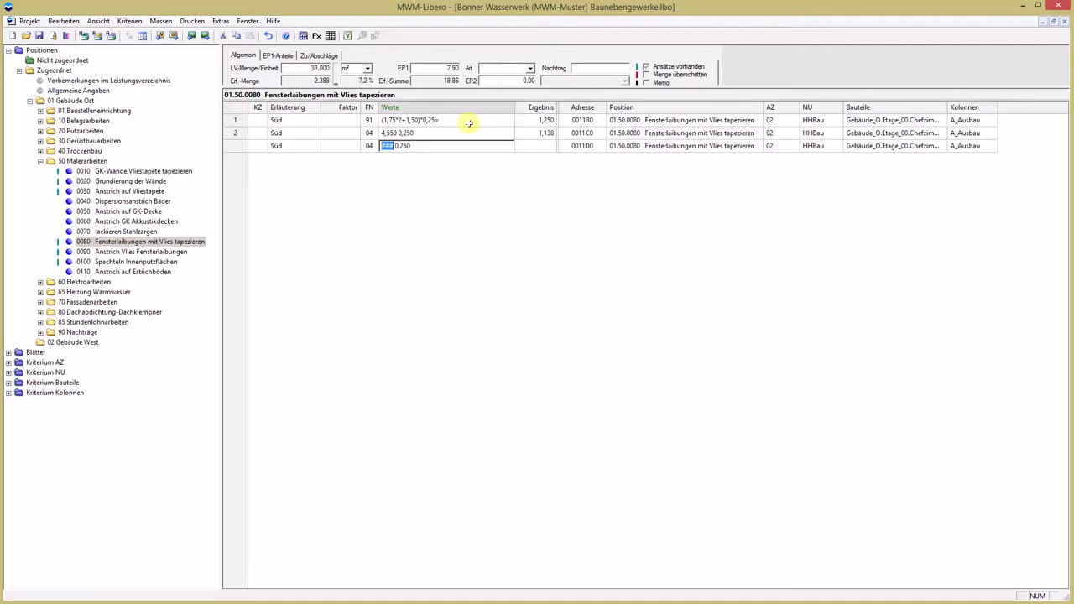
- Open the project properties and display the Vortrag settings
left_click(52, 35)
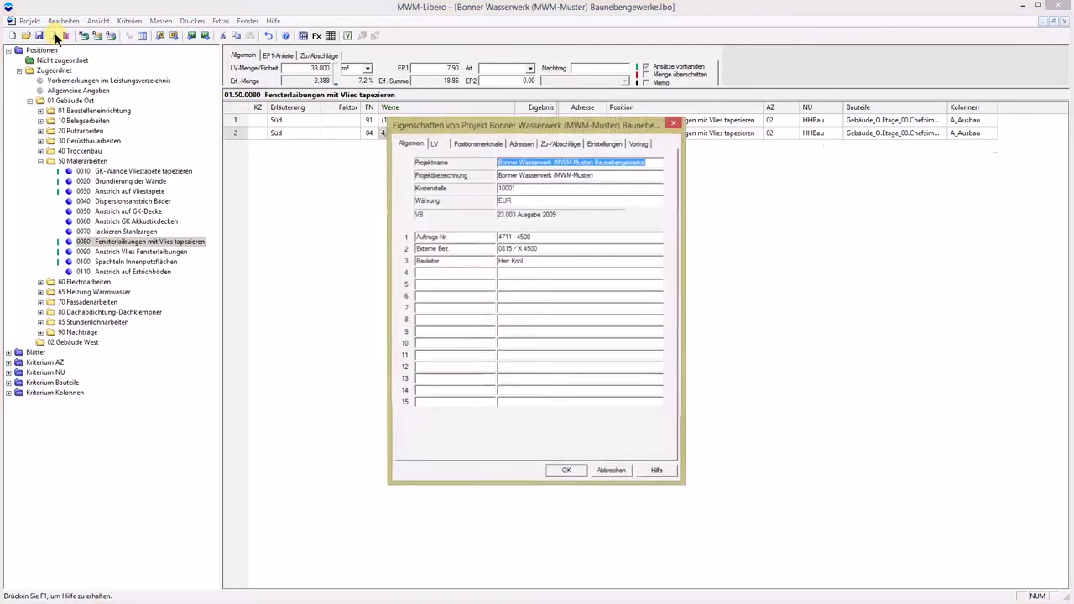
left_click(643, 144)
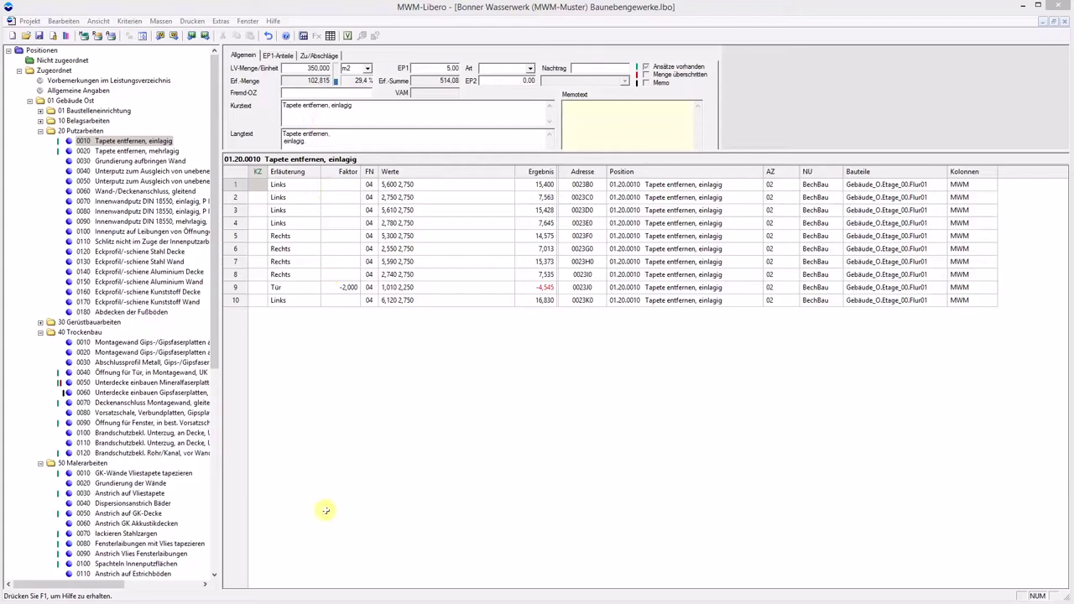
- Insert a position reference to the total of 01.20.0010 Tapete entfernen, einlagig into position 0020 Grundierung der Wände
left_click(128, 484)
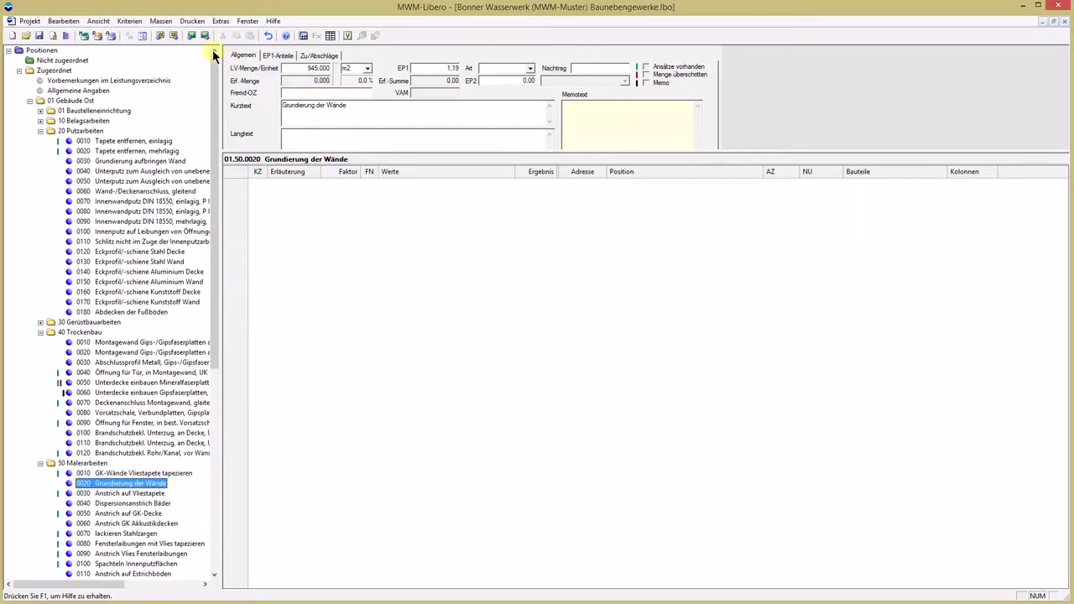
left_click(160, 23)
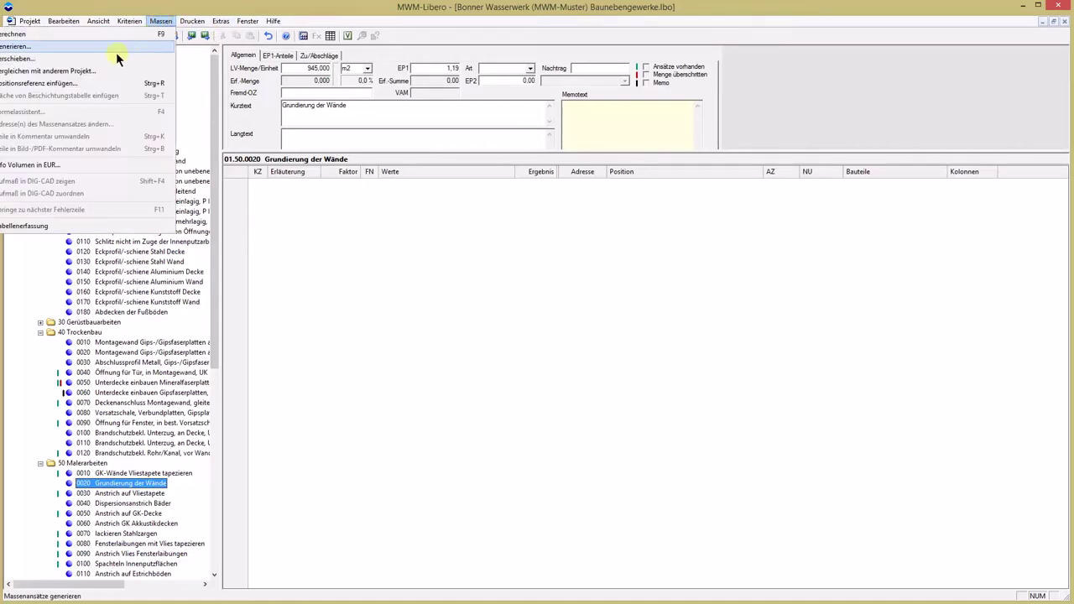
left_click(68, 83)
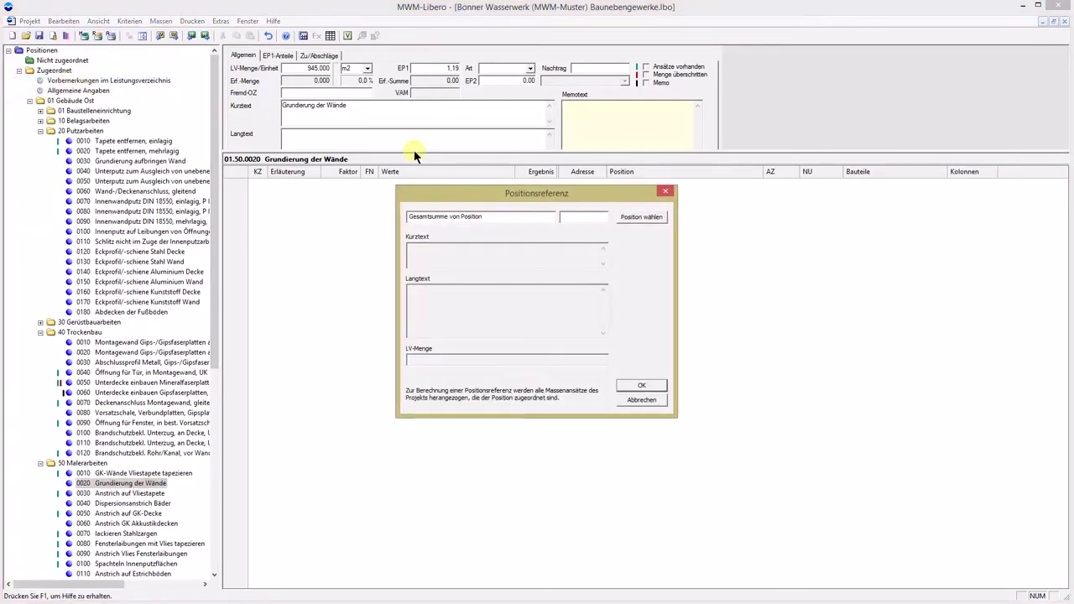
left_click(643, 218)
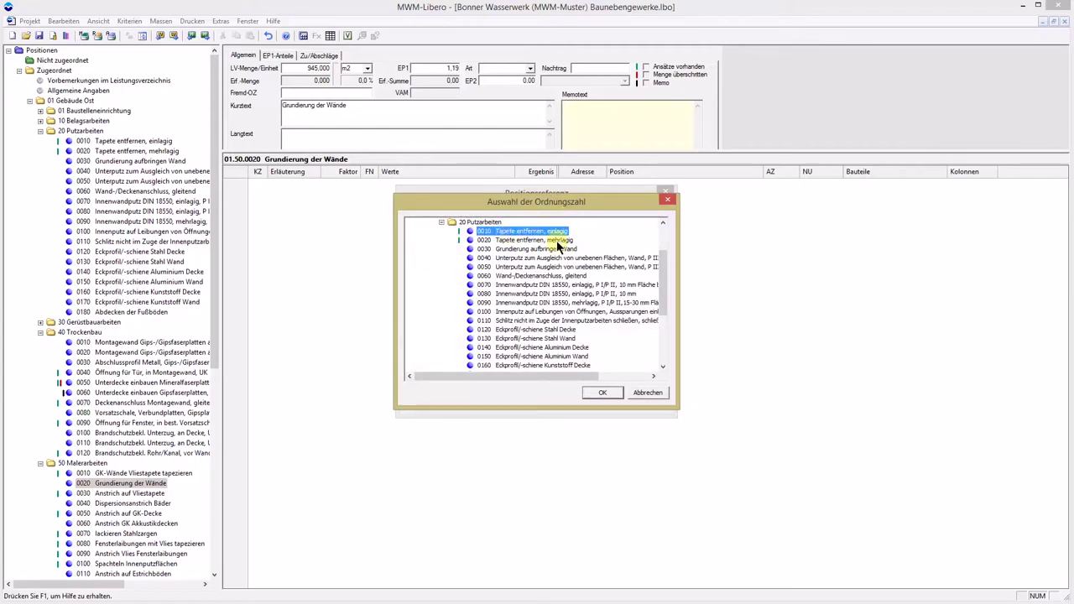
left_click(603, 392)
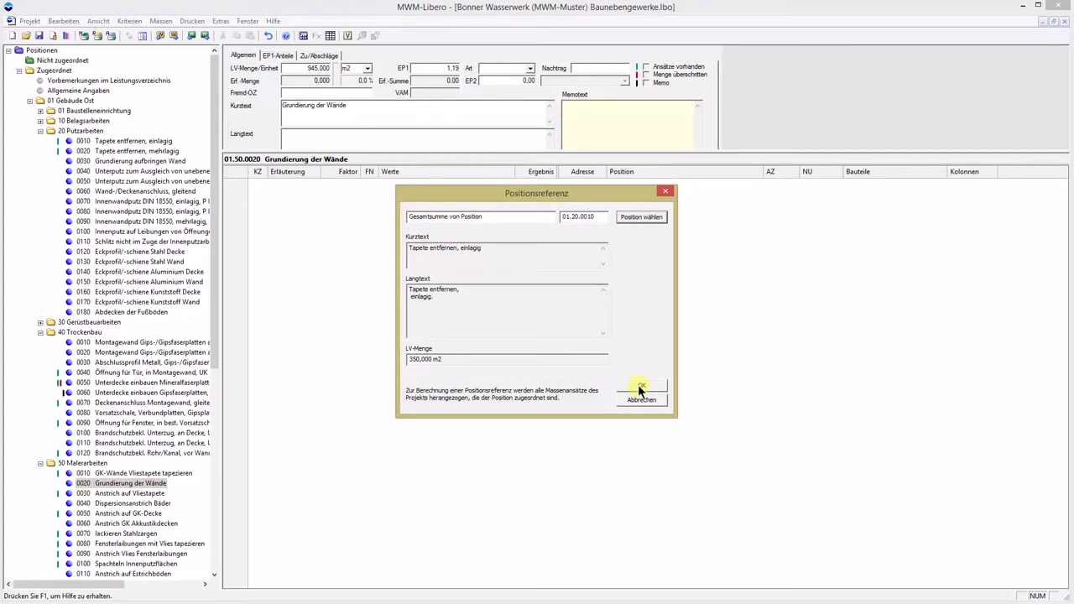
left_click(640, 387)
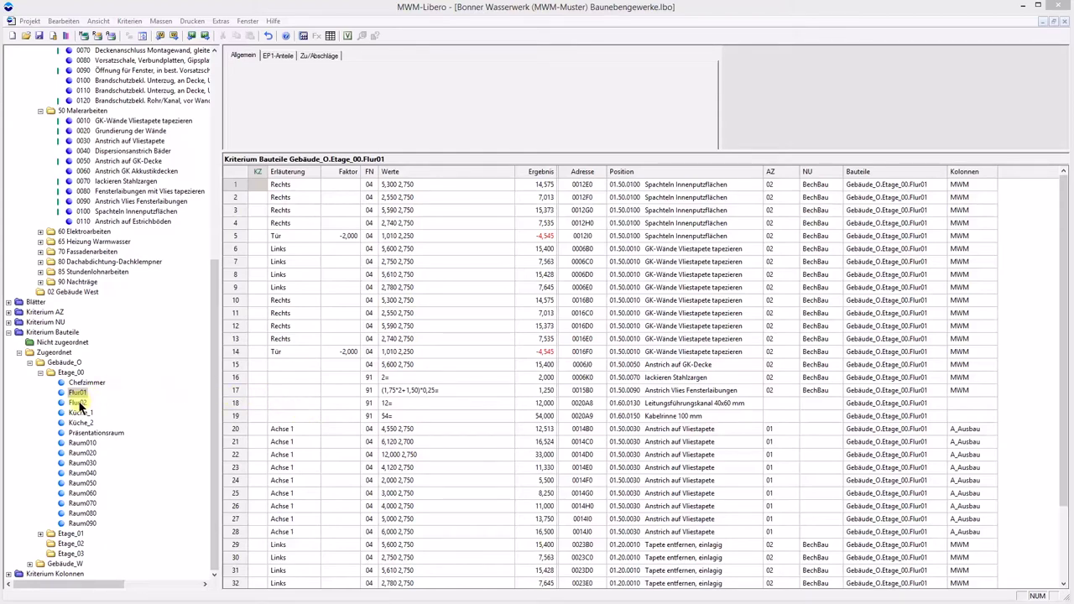
- Reference all positions of the component Flur01 in Flur02 and show the Flur02 measurement rows
left_click(79, 404)
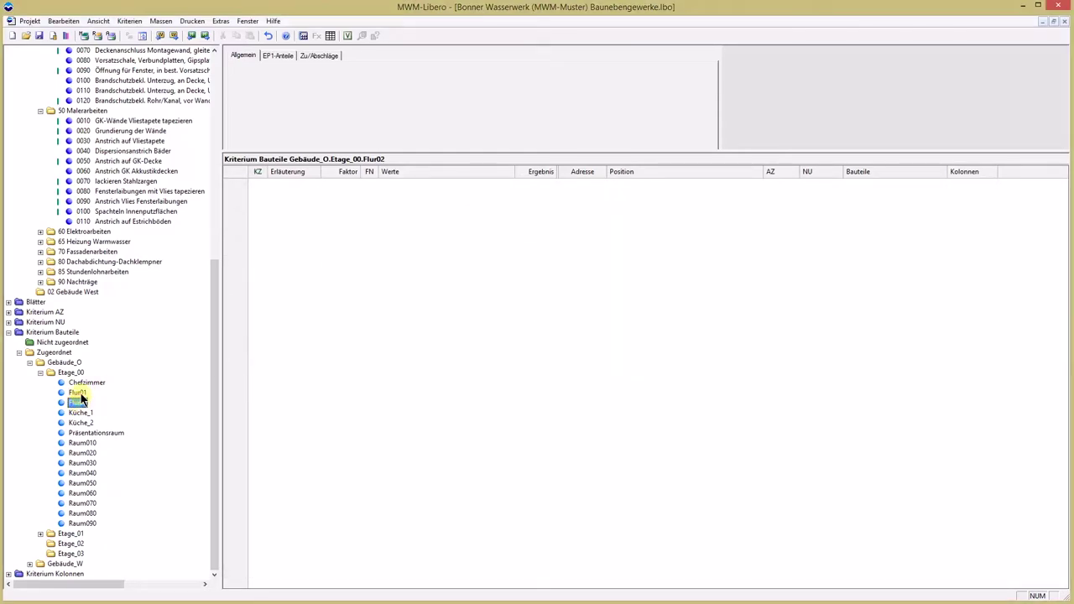
left_click(81, 394)
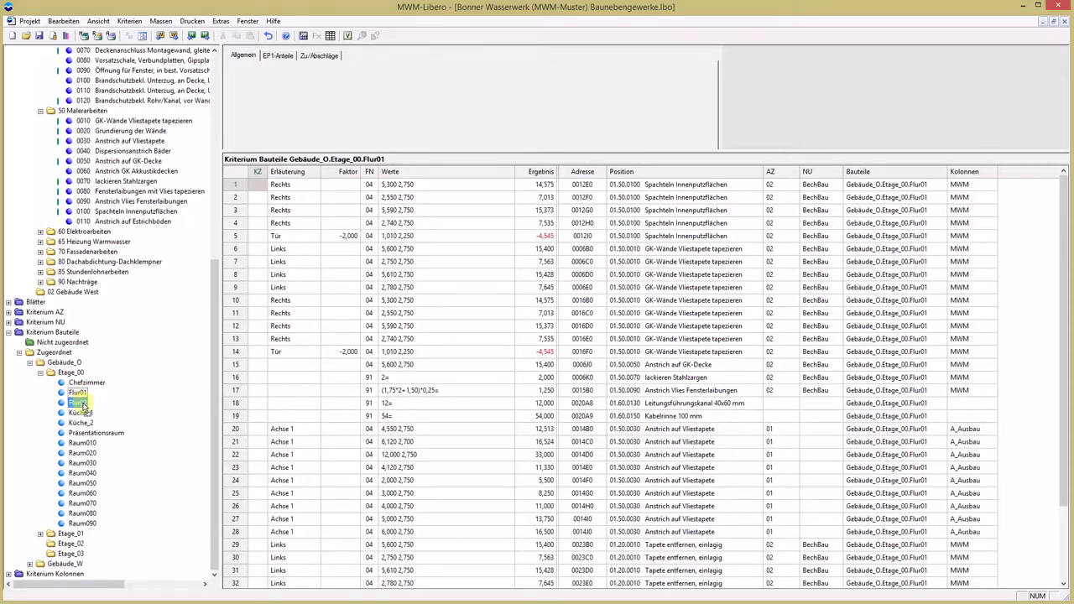
right_click(82, 404)
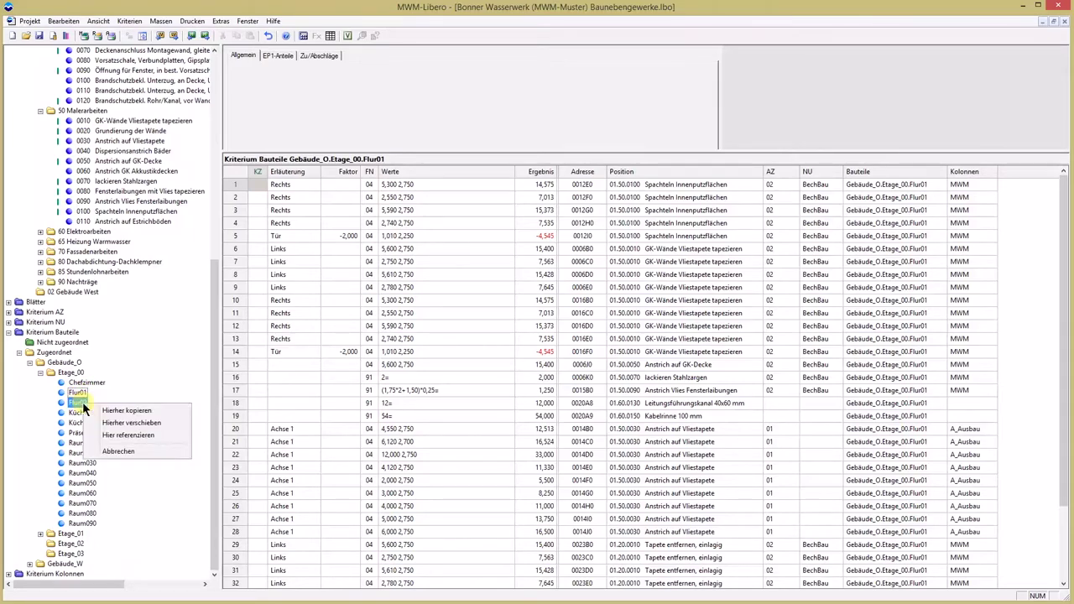
left_click(140, 437)
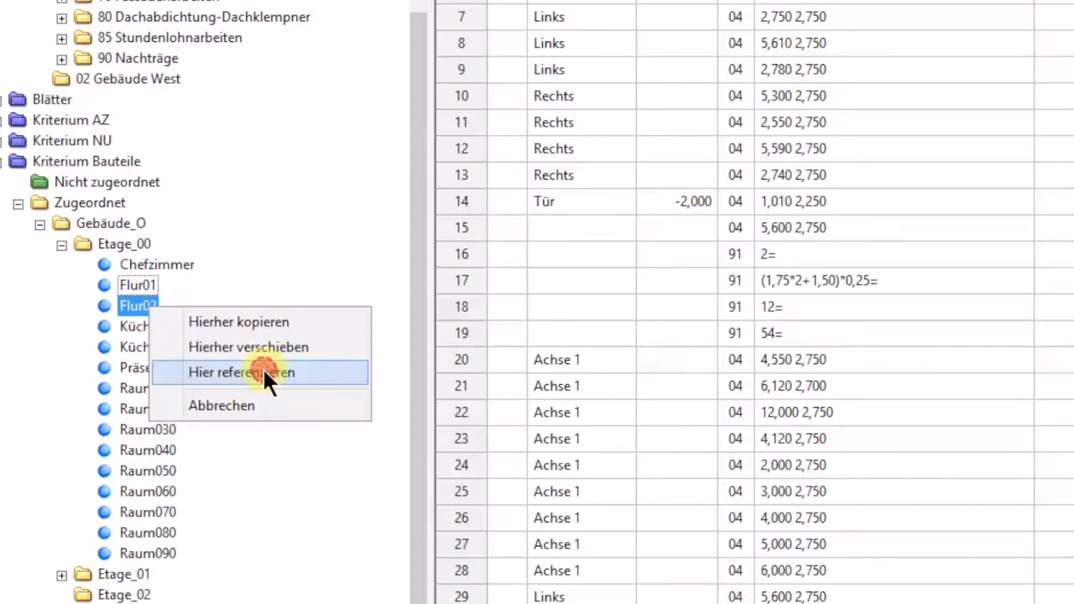
left_click(263, 367)
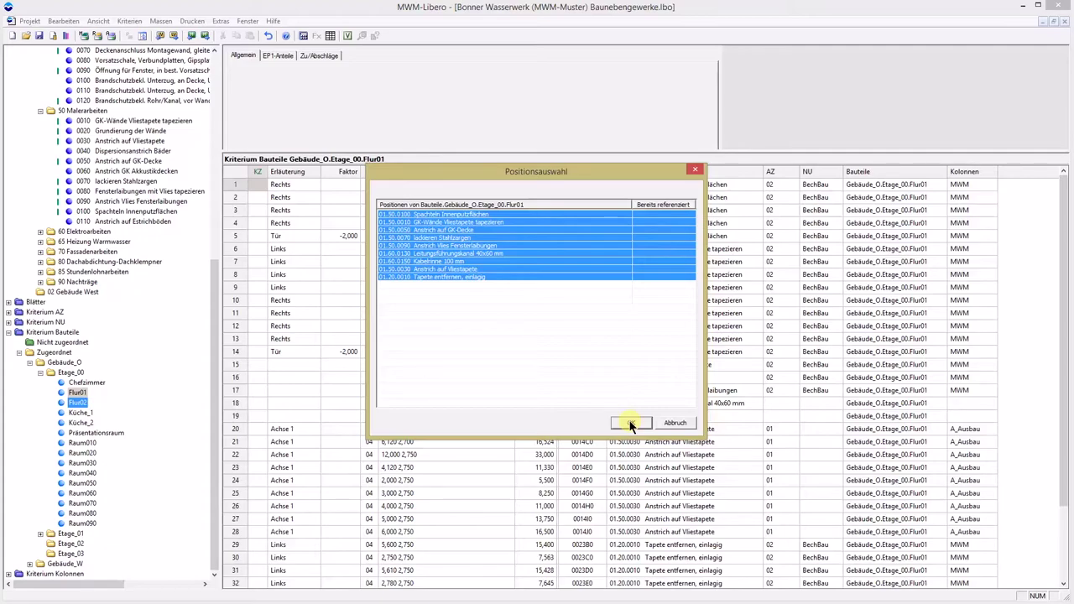
left_click(631, 423)
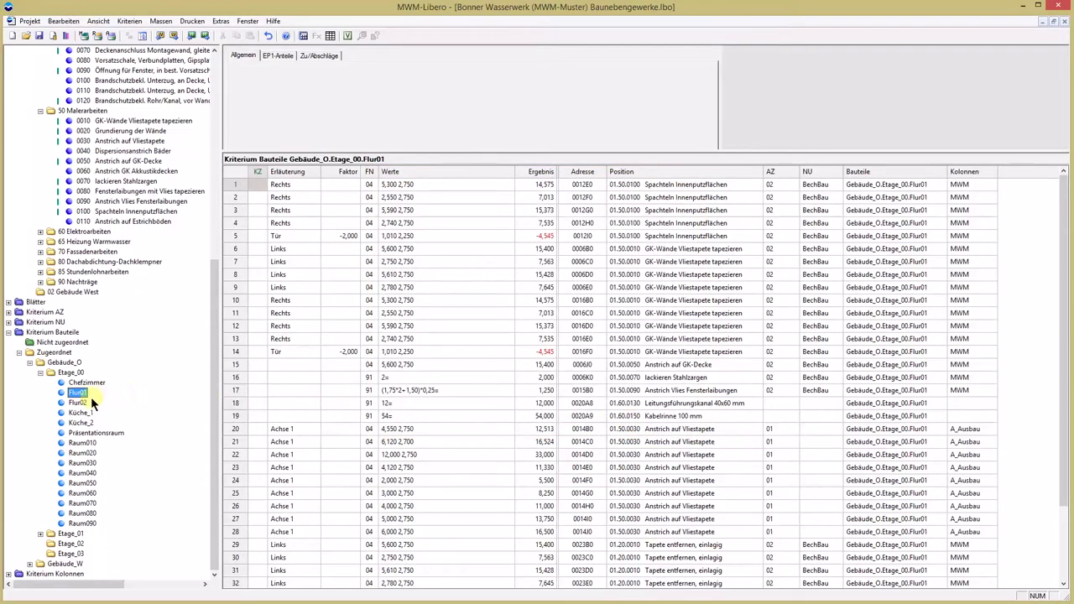
left_click(79, 403)
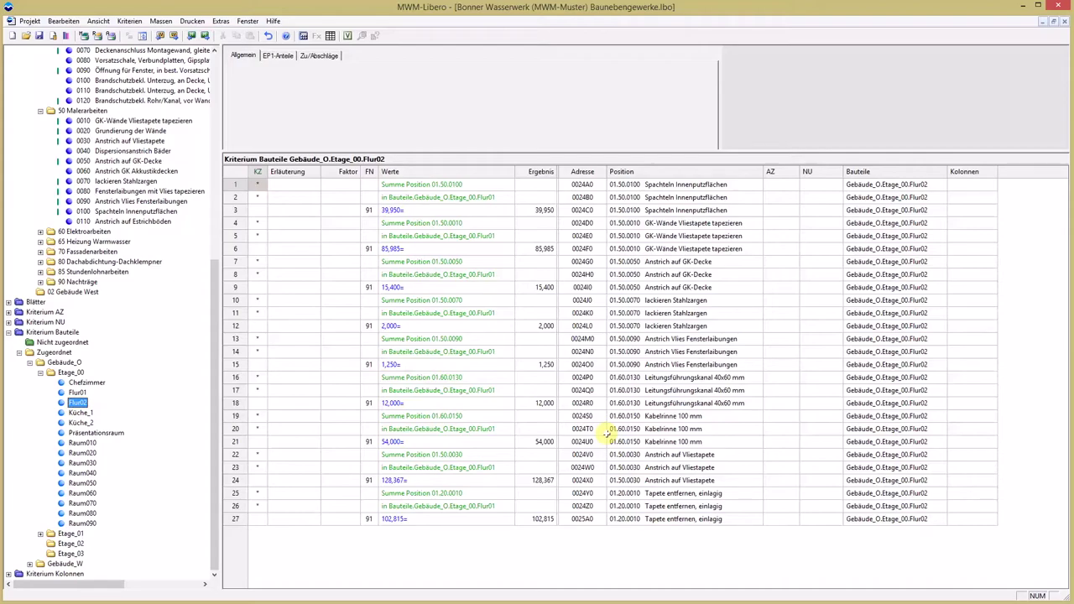
- Add a row at the end of Flur01 with the Werte 44 2,750 and assign it to position 1.50.0110
key("Up")
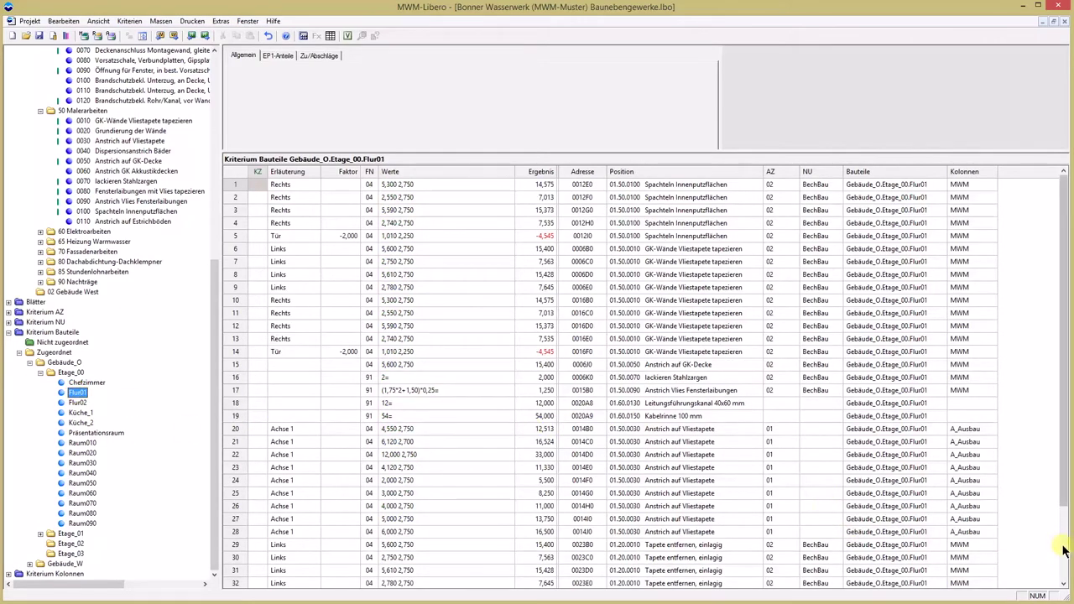
scroll(1063, 550, "down", 3)
left_click(438, 570)
type("44 2,750")
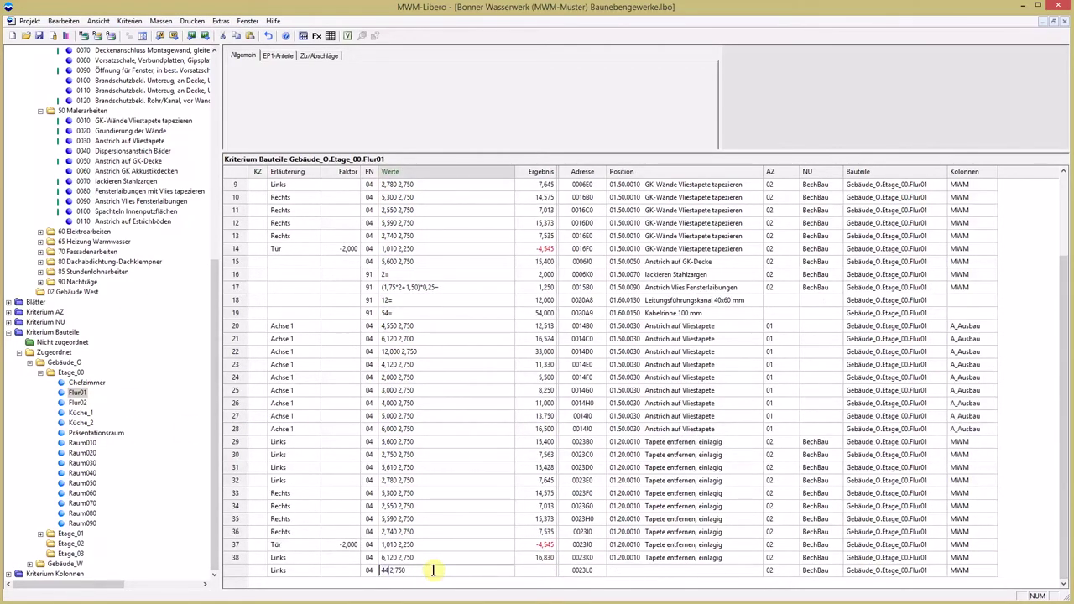
key("Tab")
type("1.50.0110")
key("Tab")
- Reference the new Flur01 position in Flur02 and show the updated Flur02 rows
left_click_drag(434, 570, 78, 402)
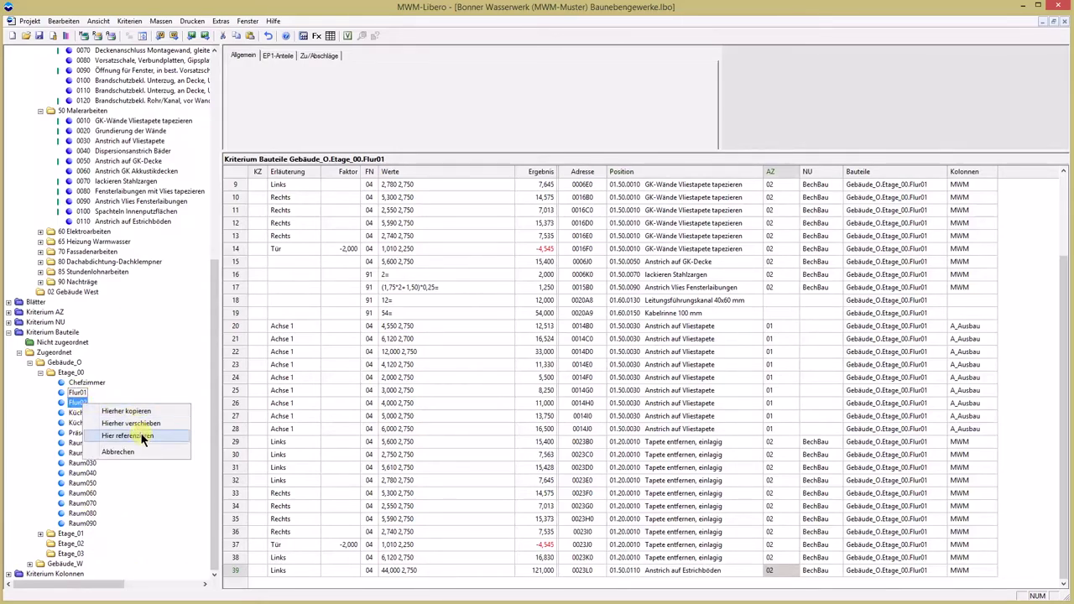
left_click(140, 434)
left_click(627, 423)
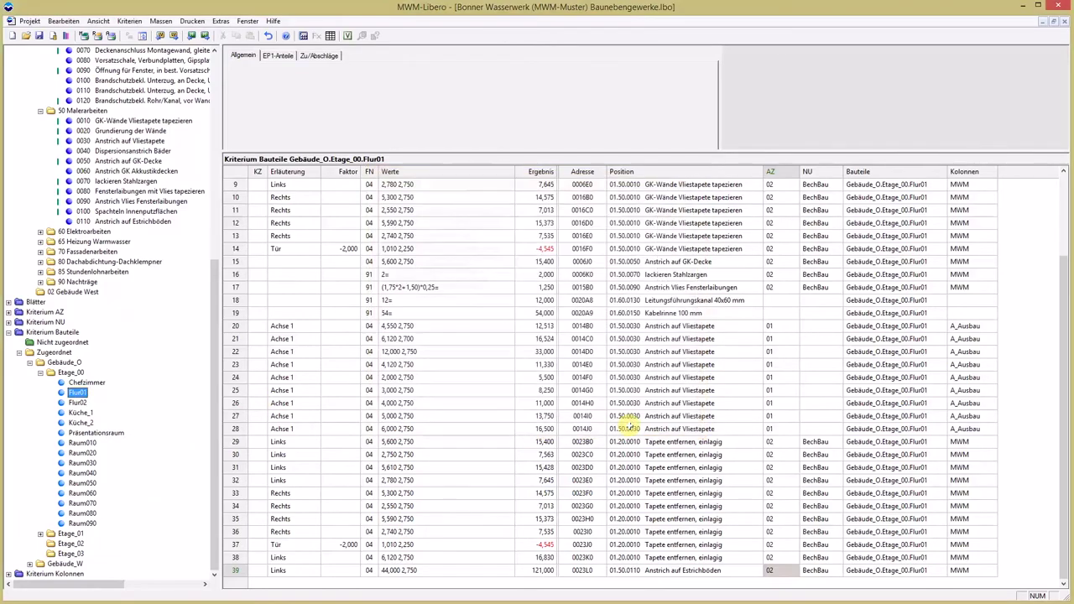
left_click(78, 403)
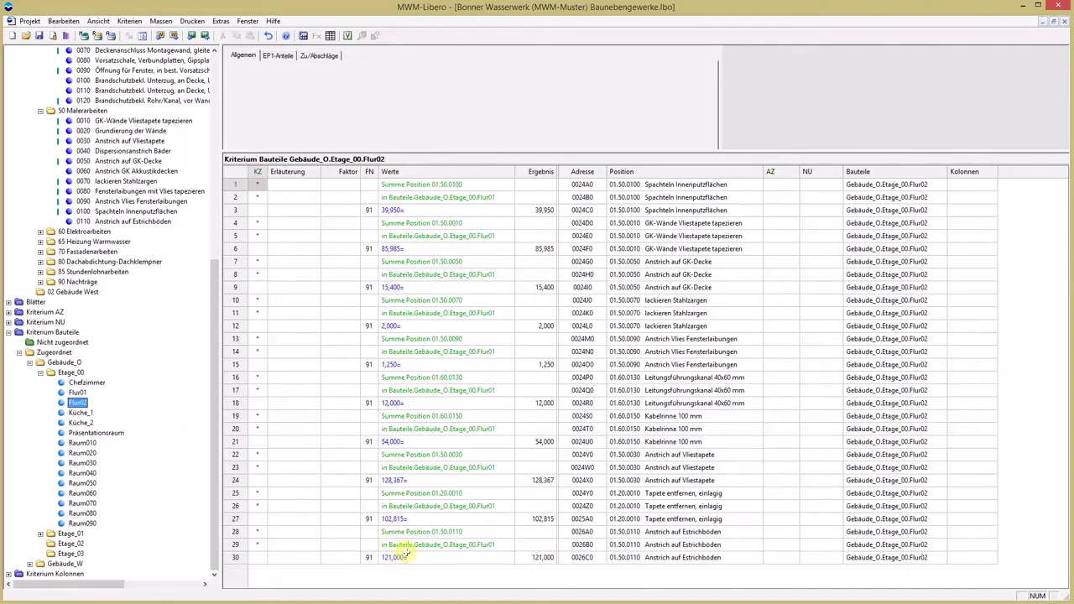
left_click(81, 404)
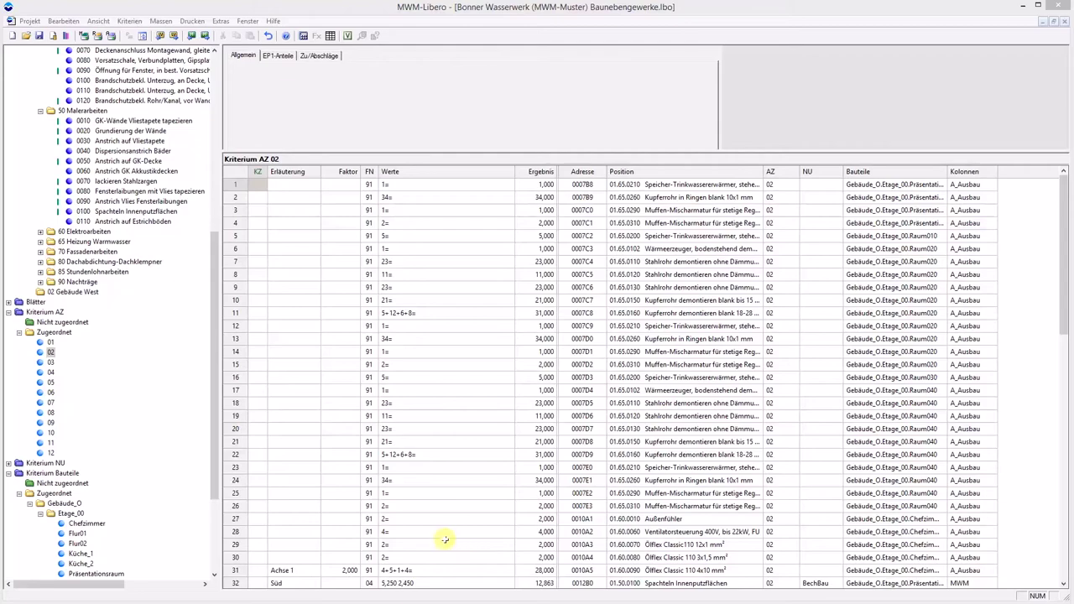
- Show the position volume summary for AZ 02 and enlarge its window to reveal the full list
right_click(51, 352)
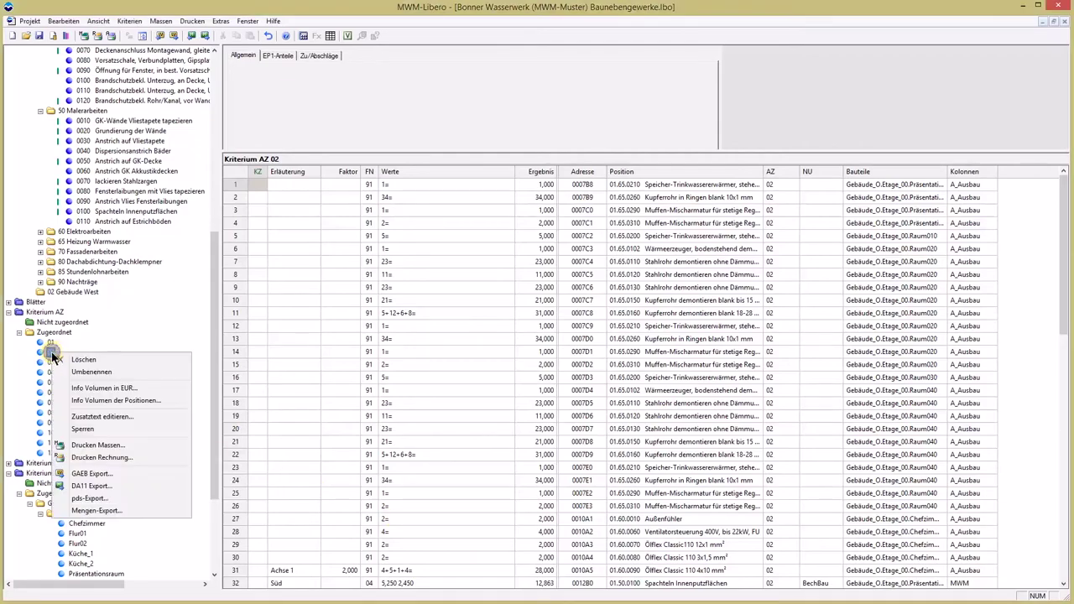
left_click(115, 400)
left_click_drag(250, 360, 271, 90)
left_click_drag(289, 325, 288, 533)
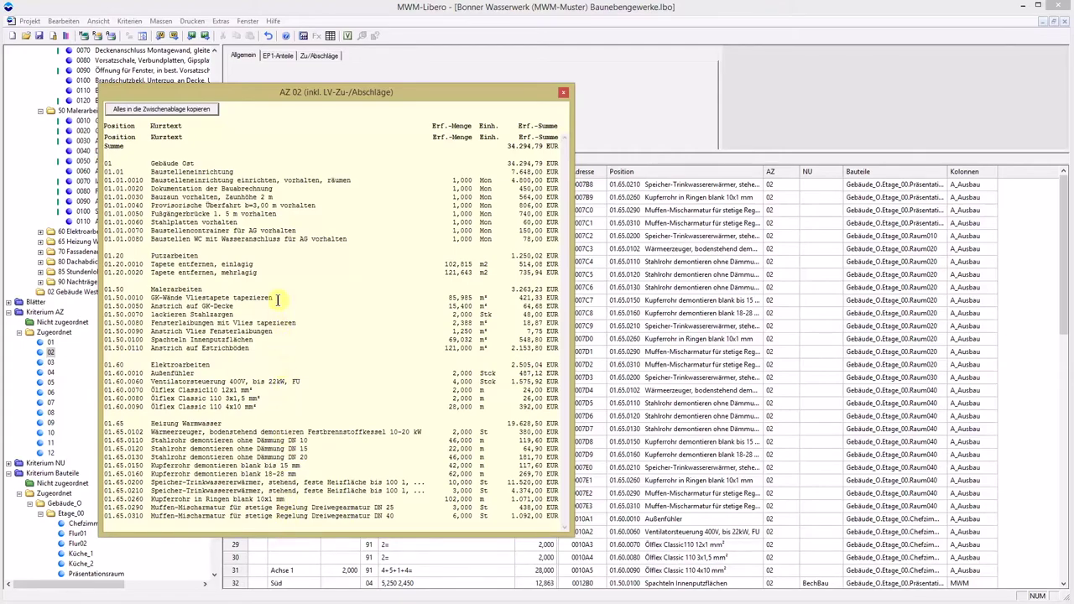
- Copy the complete AZ 02 summary to the clipboard and paste it into the blank Excel worksheet at cell A1
left_click(165, 111)
key("Escape")
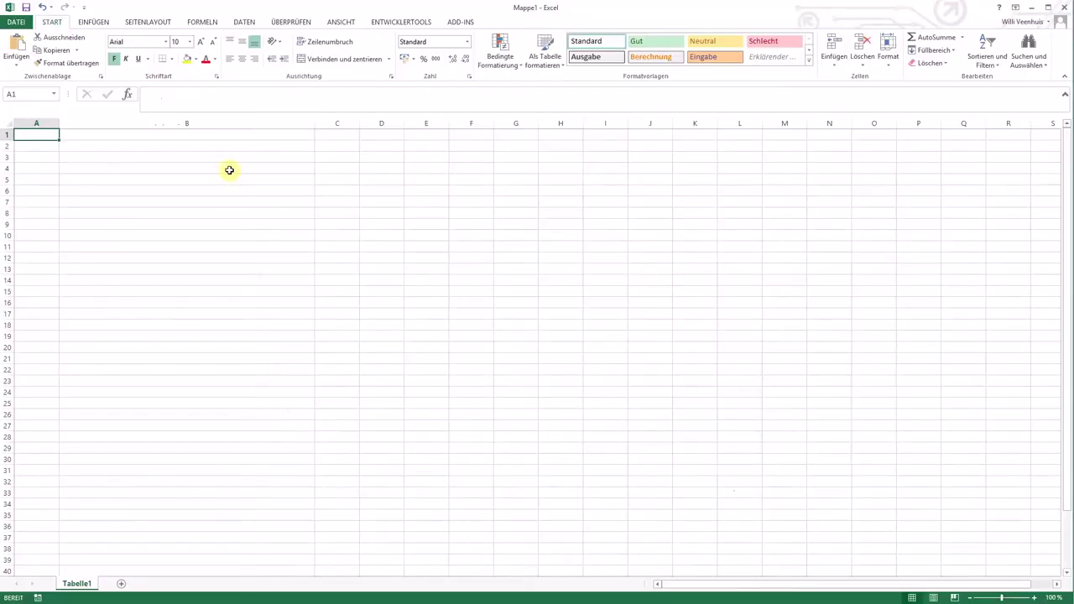
key("ctrl+v")
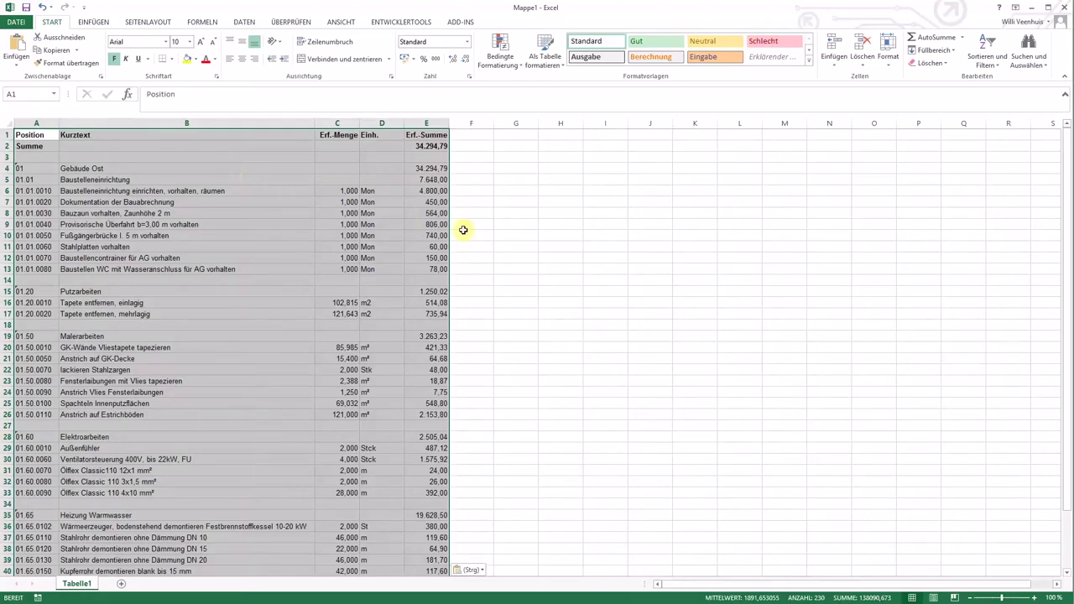
left_click(484, 234)
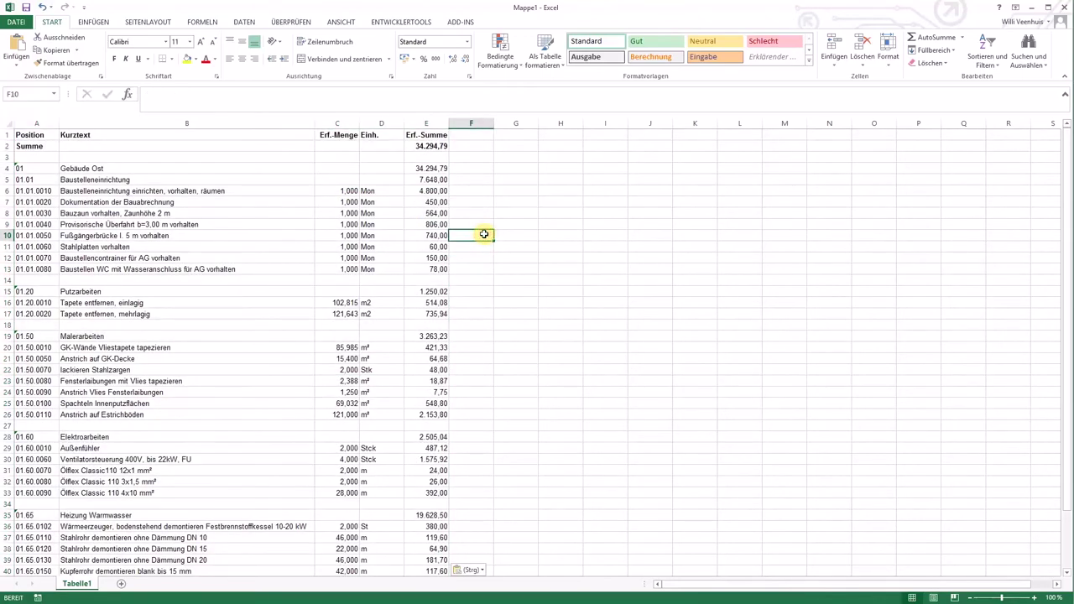